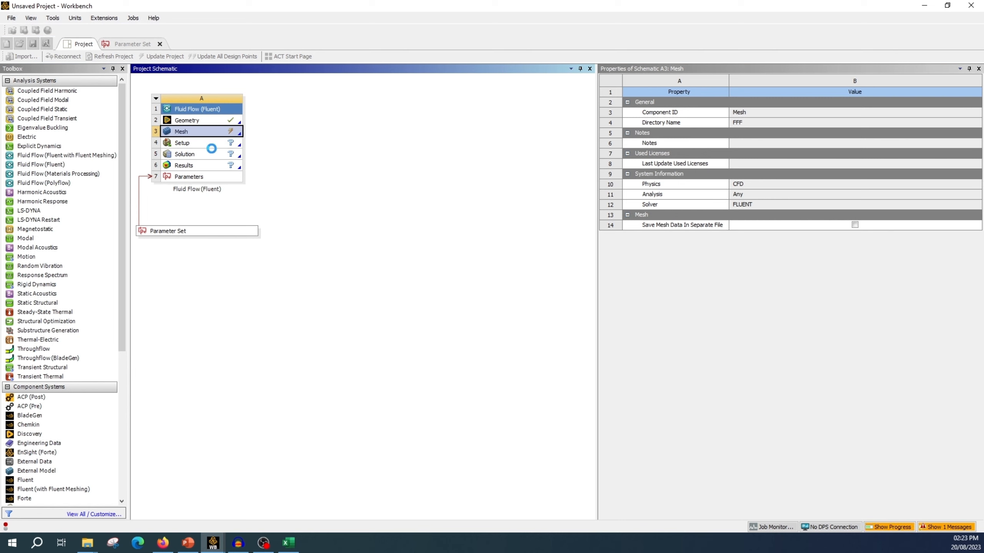
Step: Open the Setup of the Fluid Flow system and start Fluent with 4 solver processes
{"action": "double_click", "coordinate": [192, 145]}
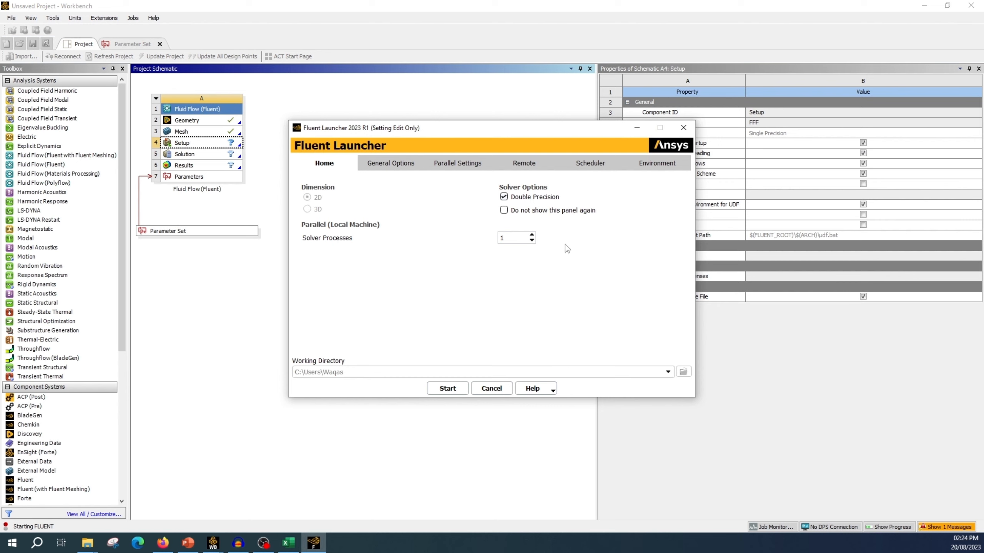
{"action": "left_click", "coordinate": [505, 237]}
{"action": "double_click", "coordinate": [502, 237]}
{"action": "left_click", "coordinate": [440, 390]}
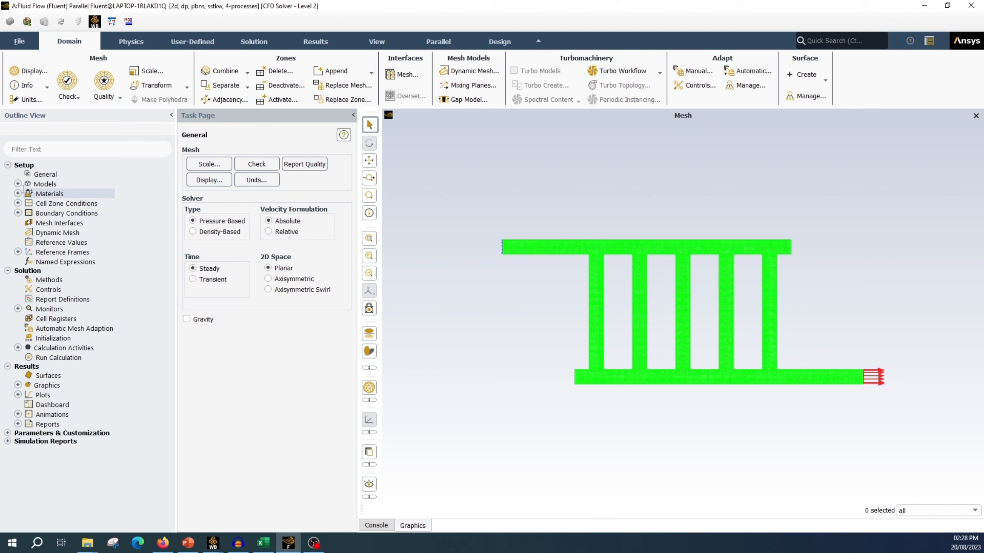
Step: Review the general solver settings and the list of physics models
{"action": "left_click", "coordinate": [47, 176]}
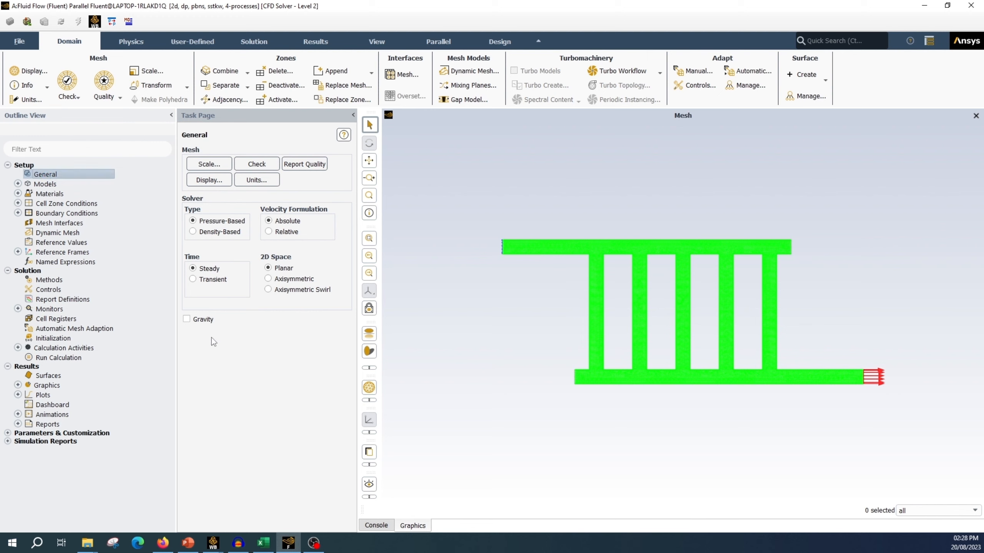
{"action": "left_click", "coordinate": [18, 184]}
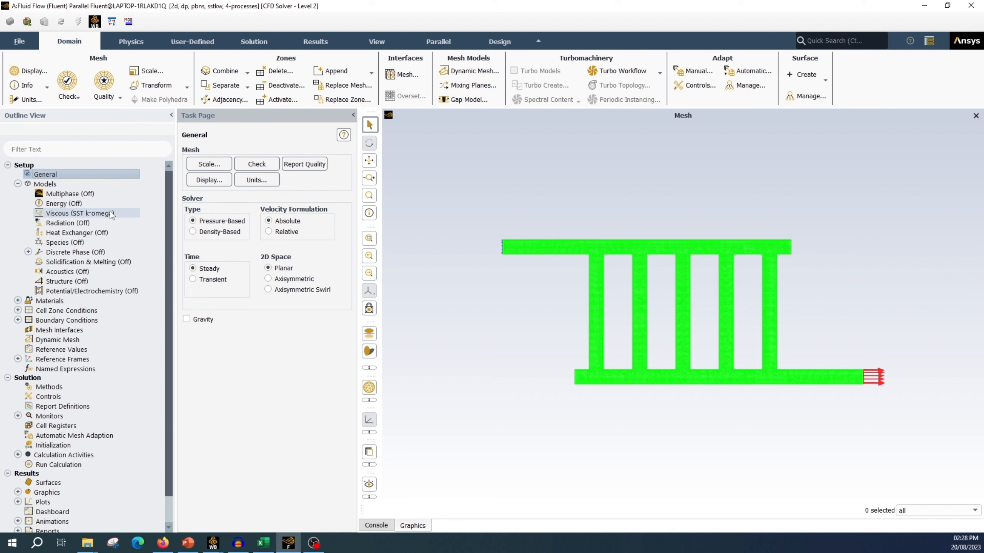
{"action": "left_click", "coordinate": [18, 184]}
Step: Copy the water-liquid (h2o<l>) fluid material from the Fluent database into the case
{"action": "left_click", "coordinate": [18, 194]}
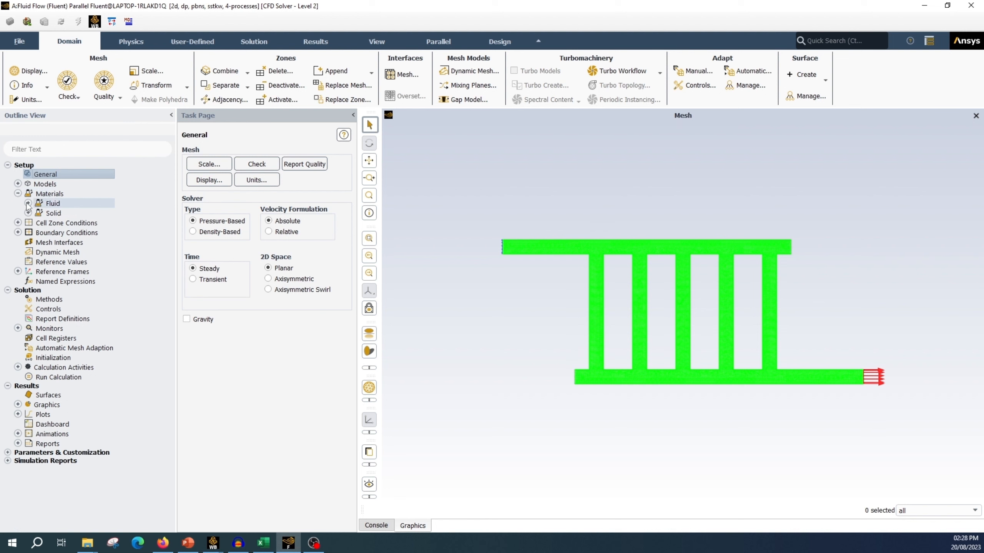
{"action": "left_click", "coordinate": [29, 203]}
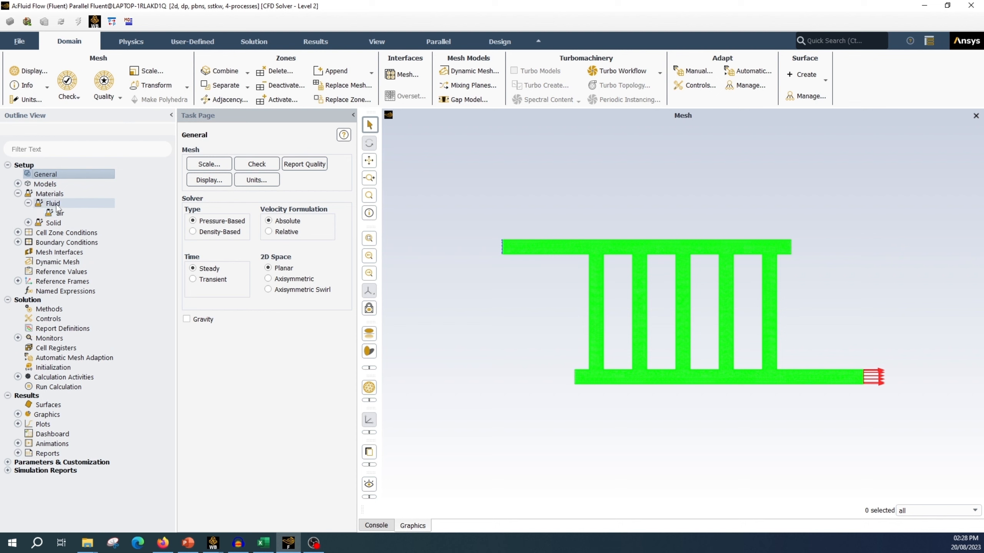
{"action": "right_click", "coordinate": [57, 205]}
{"action": "left_click", "coordinate": [73, 211]}
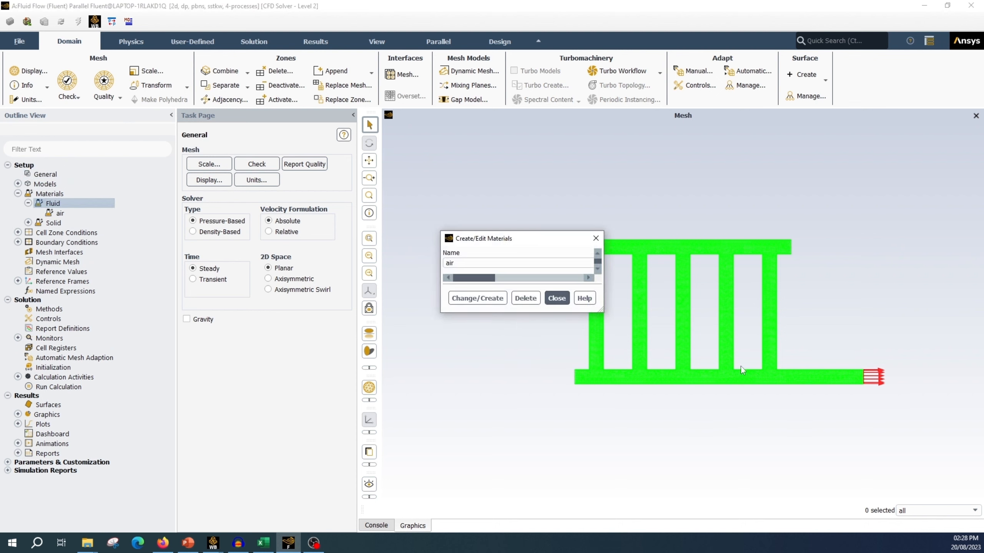
{"action": "left_click", "coordinate": [876, 298]}
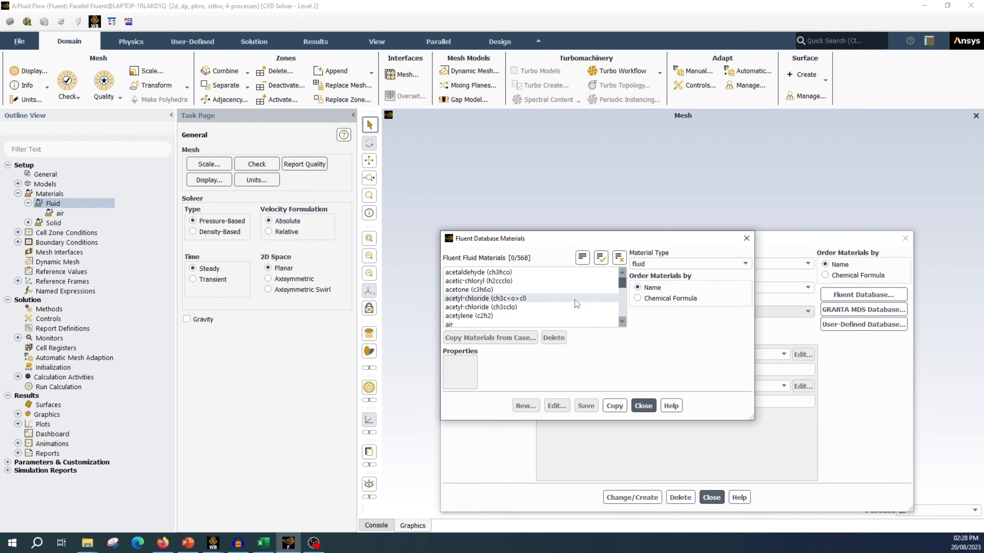
{"action": "scroll", "coordinate": [573, 289], "scroll_direction": "down", "scroll_amount": 2}
{"action": "left_click_drag", "start_coordinate": [622, 283], "coordinate": [624, 324]}
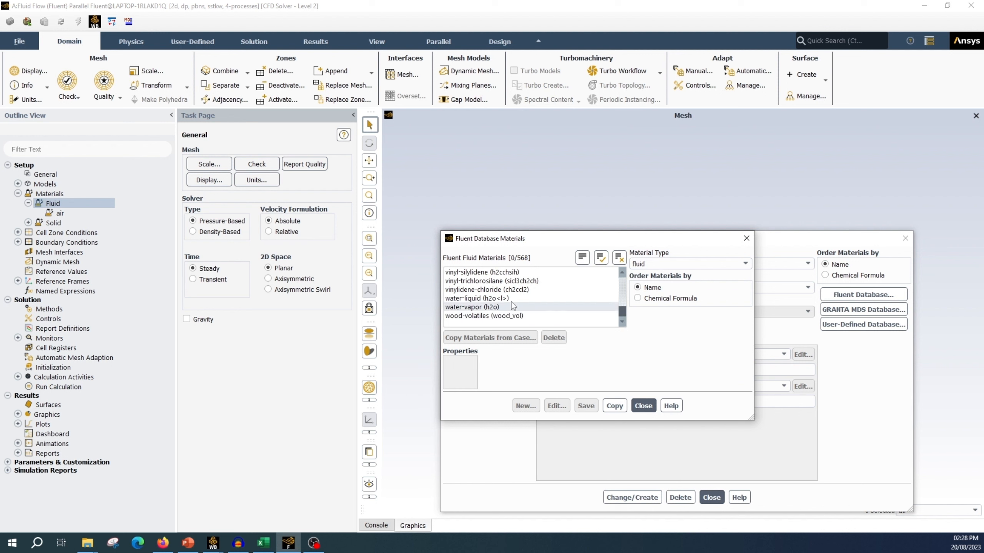
{"action": "left_click", "coordinate": [466, 301]}
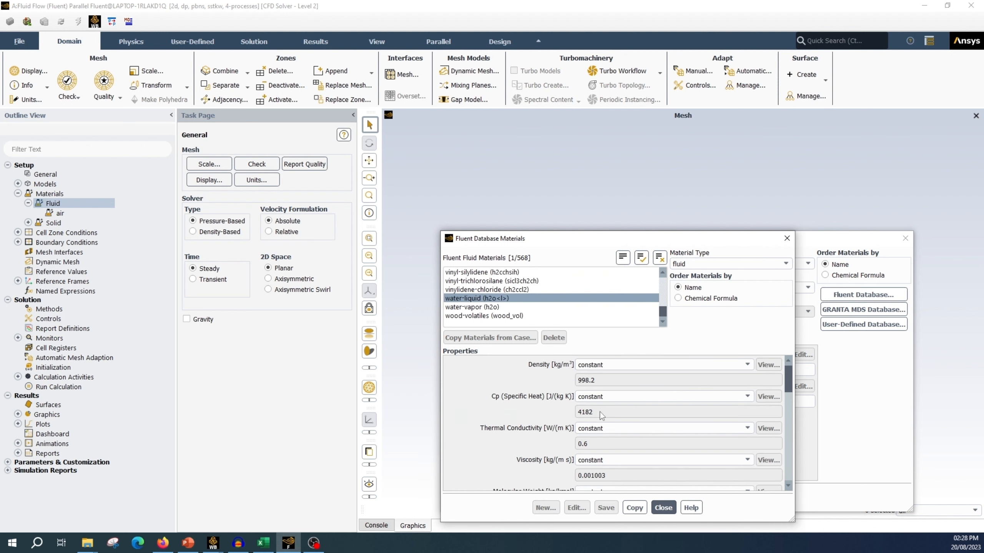
{"action": "left_click", "coordinate": [644, 512]}
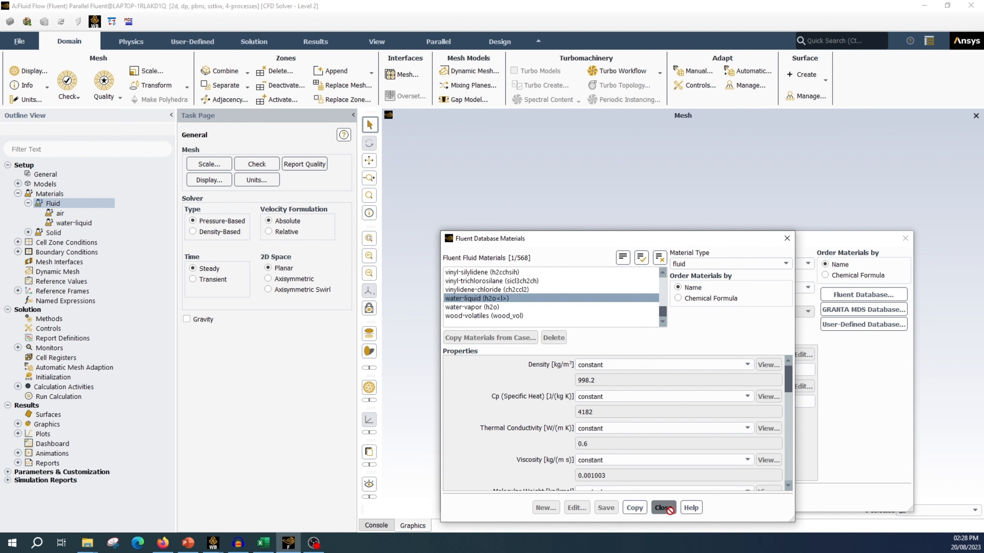
{"action": "left_click", "coordinate": [663, 507]}
{"action": "left_click", "coordinate": [672, 503]}
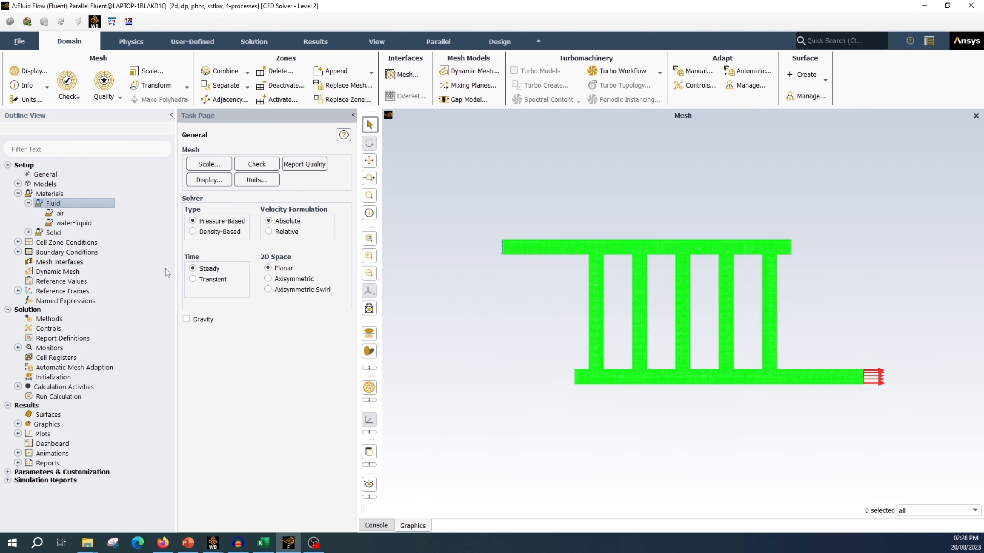
Step: Check the solid materials defined in the case
{"action": "left_click", "coordinate": [30, 234]}
{"action": "left_click", "coordinate": [27, 232]}
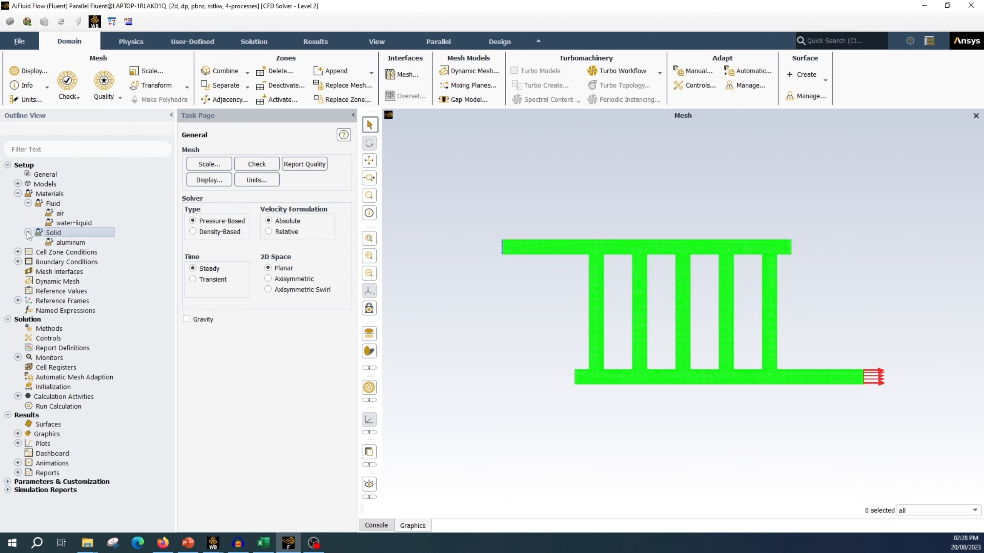
{"action": "left_click", "coordinate": [28, 233]}
{"action": "left_click", "coordinate": [29, 203]}
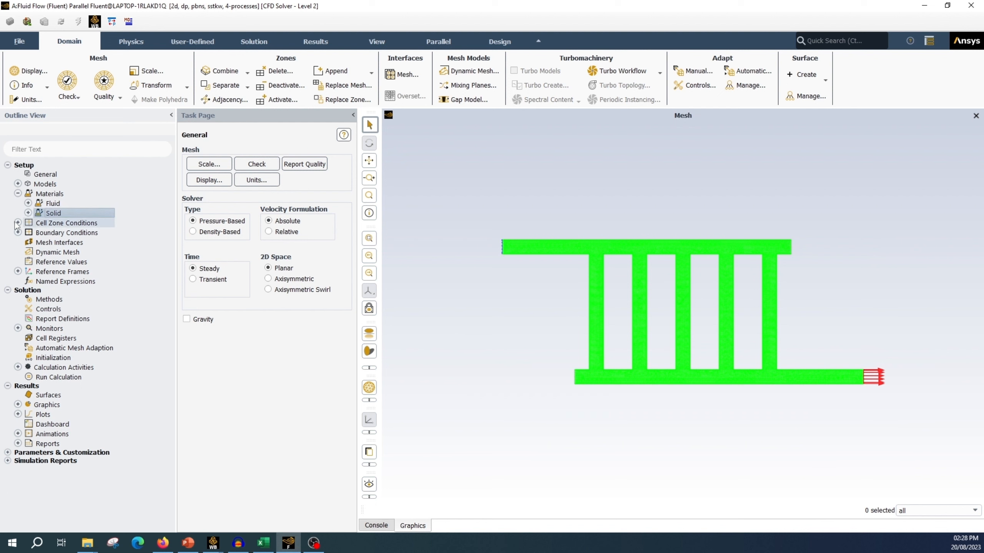
Step: Assign water-liquid as the material of the fluid cell zone and apply it
{"action": "left_click", "coordinate": [18, 222]}
{"action": "left_click", "coordinate": [28, 232]}
{"action": "left_click", "coordinate": [70, 242]}
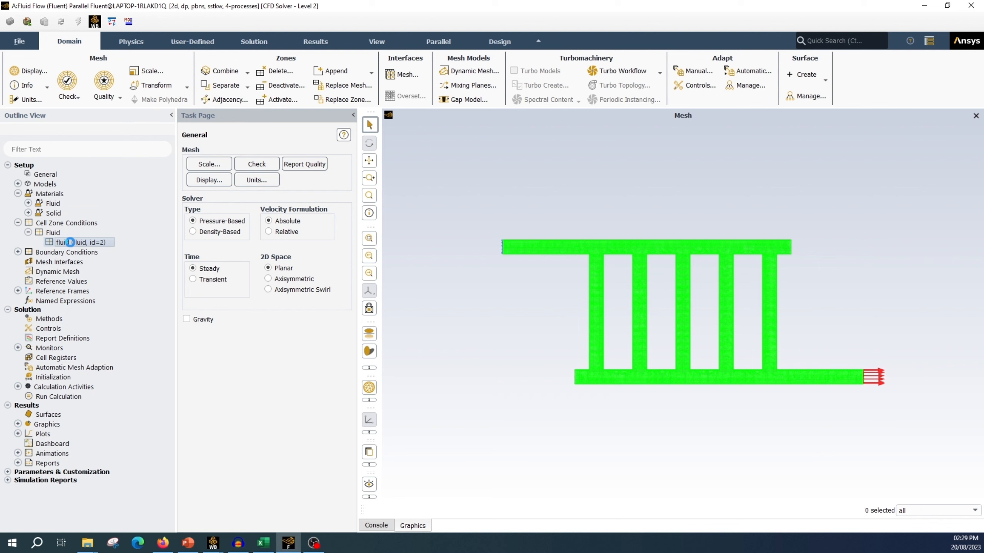
{"action": "double_click", "coordinate": [70, 242]}
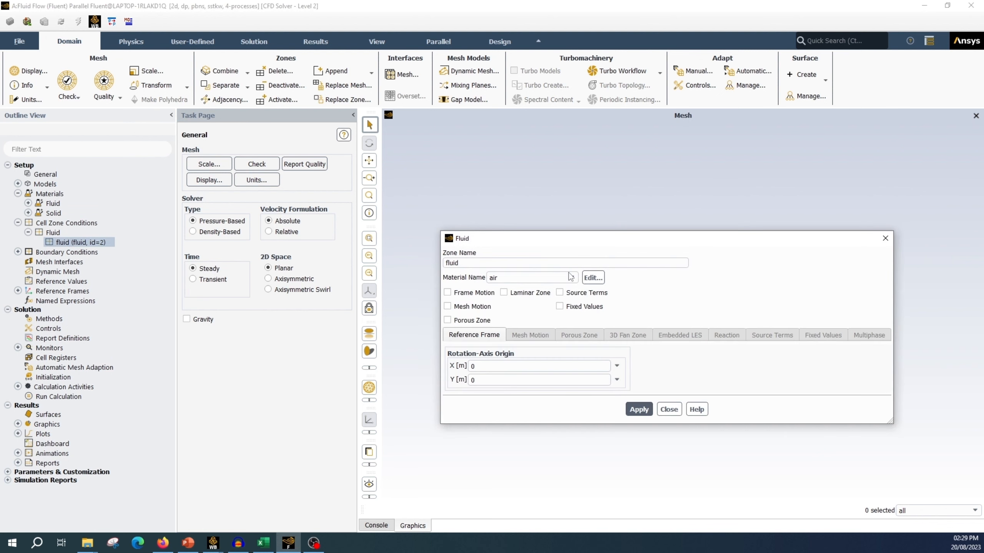
{"action": "left_click", "coordinate": [570, 277]}
{"action": "left_click", "coordinate": [511, 297]}
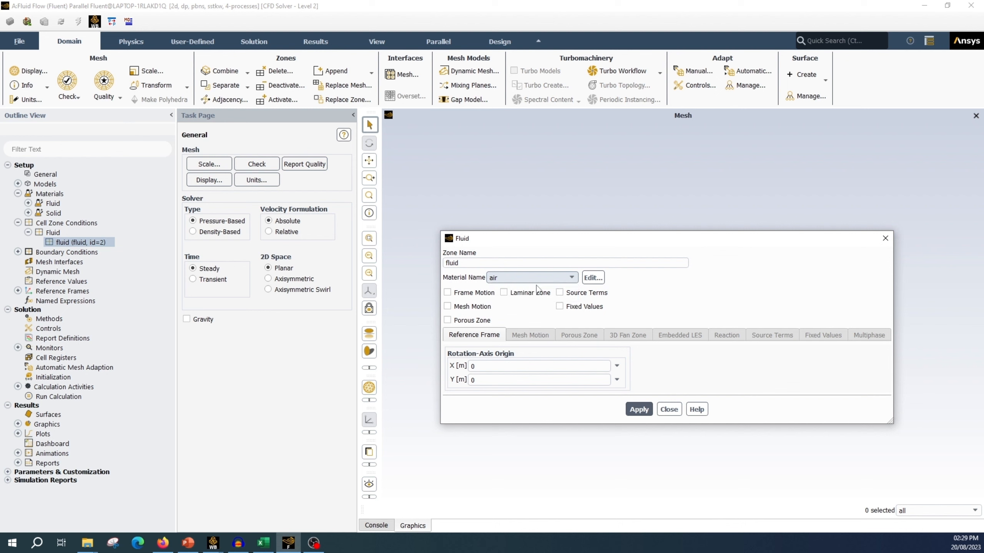
{"action": "left_click", "coordinate": [643, 411]}
{"action": "left_click", "coordinate": [671, 413]}
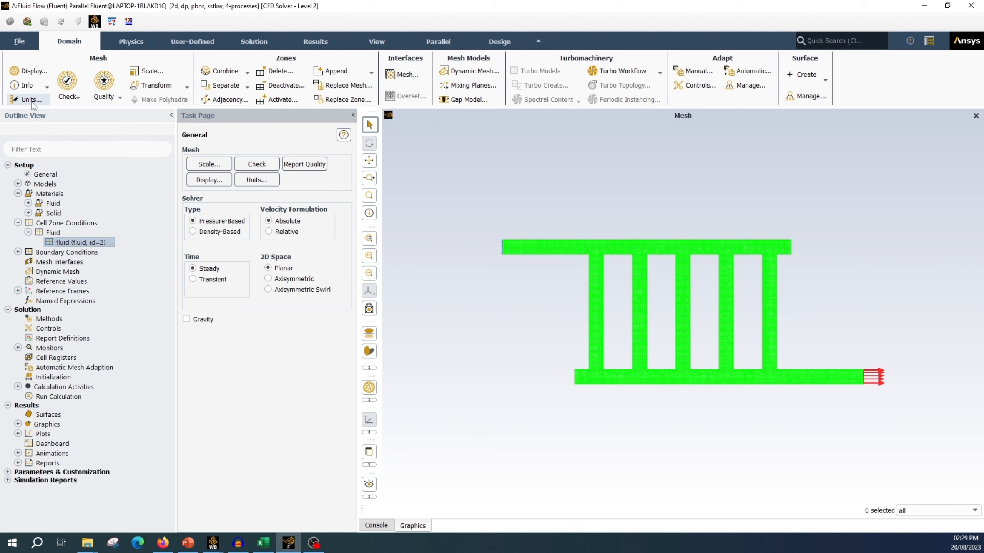
Step: Set the unit of the mass-flow quantity to g/s
{"action": "left_click", "coordinate": [31, 100]}
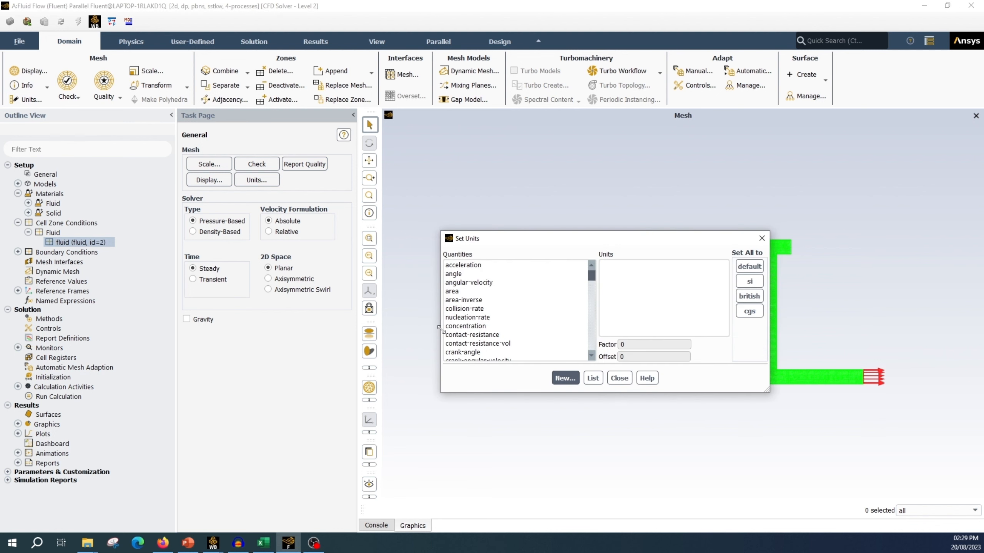
{"action": "left_click", "coordinate": [456, 327]}
{"action": "key", "text": "m"}
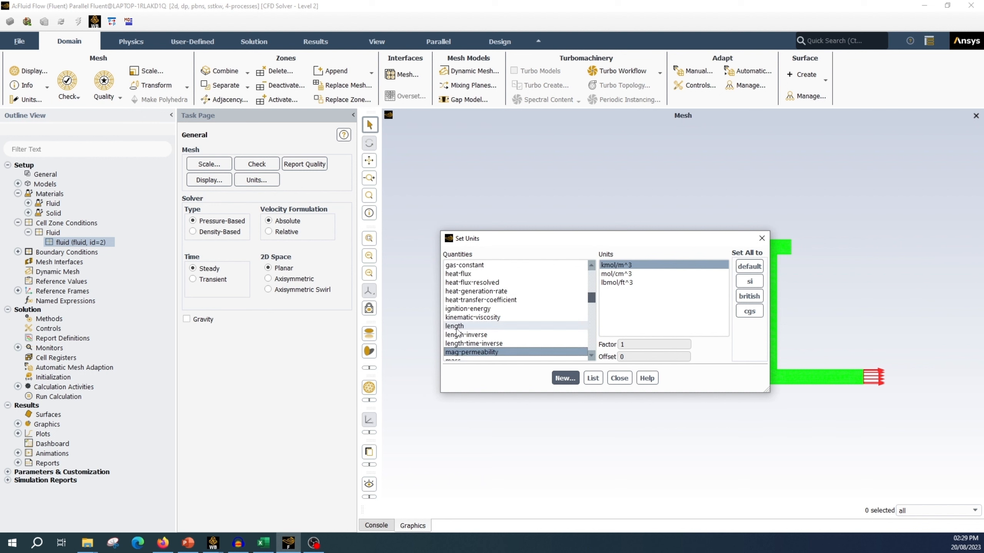
{"action": "key", "text": "Down"}
{"action": "key", "text": "Down"}
{"action": "key", "text": "Down"}
{"action": "key", "text": "Down"}
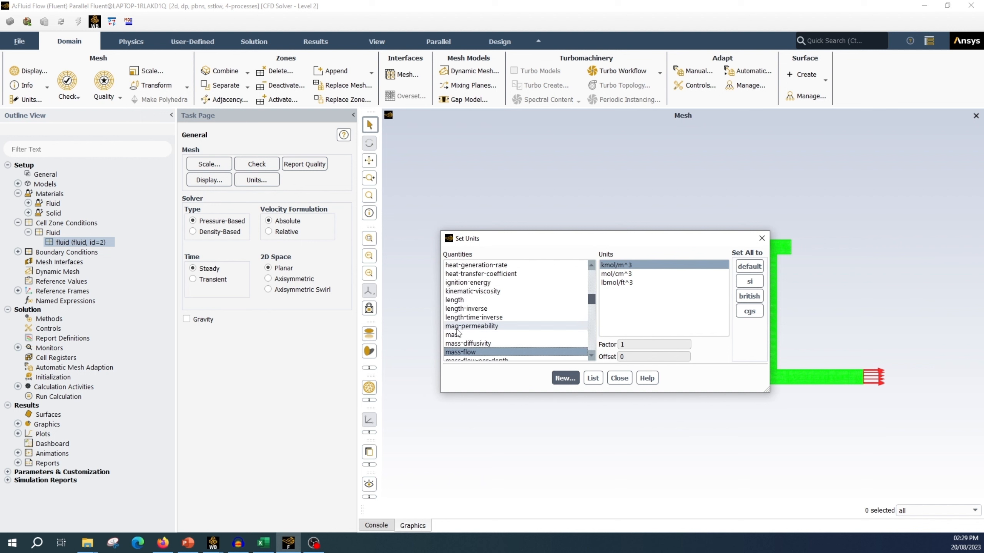
{"action": "left_click", "coordinate": [463, 343]}
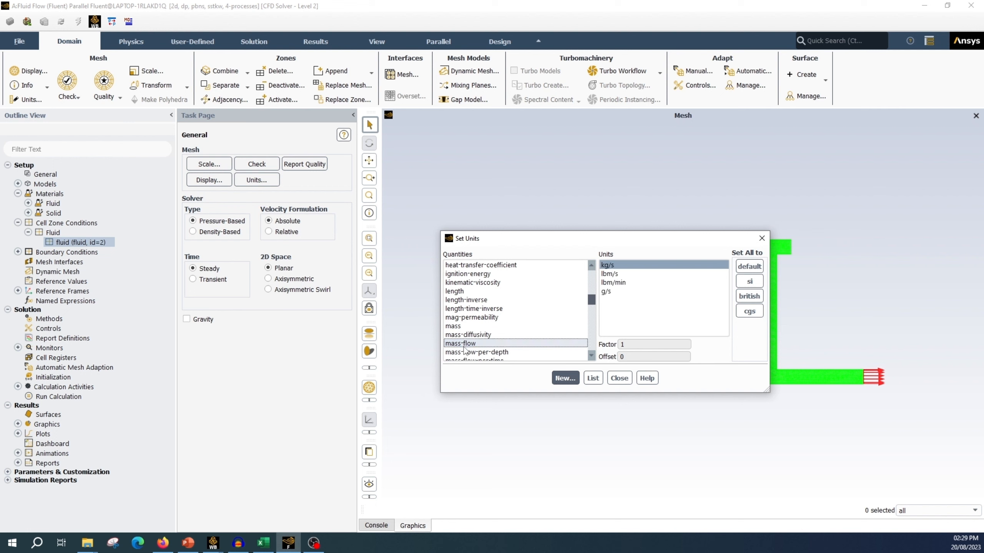
{"action": "left_click", "coordinate": [607, 291]}
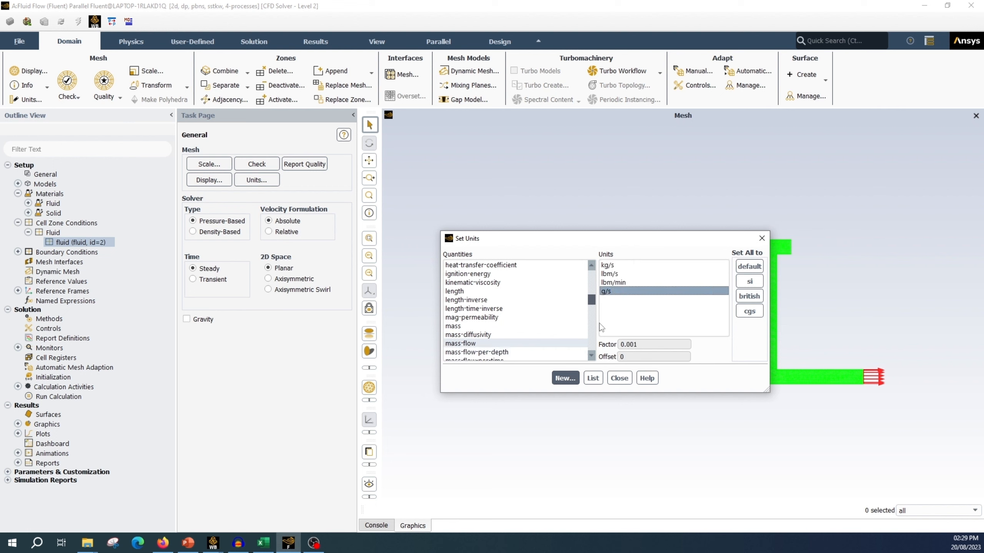
Step: Set the unit of the length quantity to mm and close the unit settings
{"action": "left_click", "coordinate": [457, 291]}
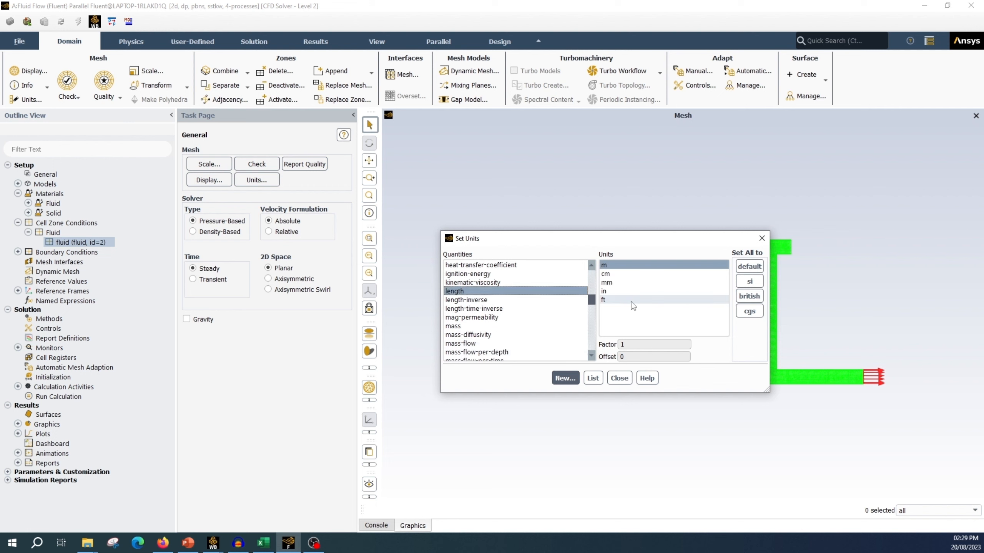
{"action": "left_click", "coordinate": [608, 283]}
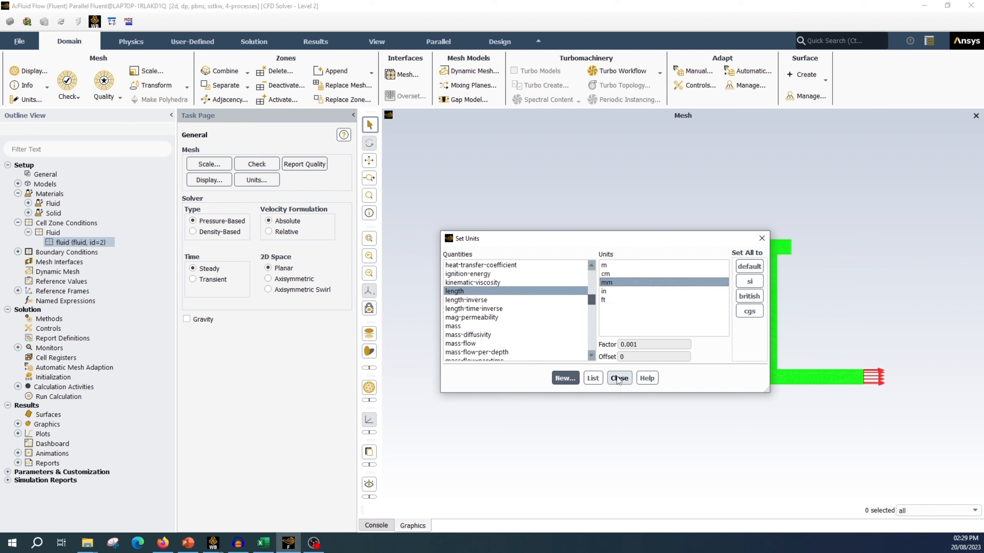
{"action": "left_click", "coordinate": [619, 379]}
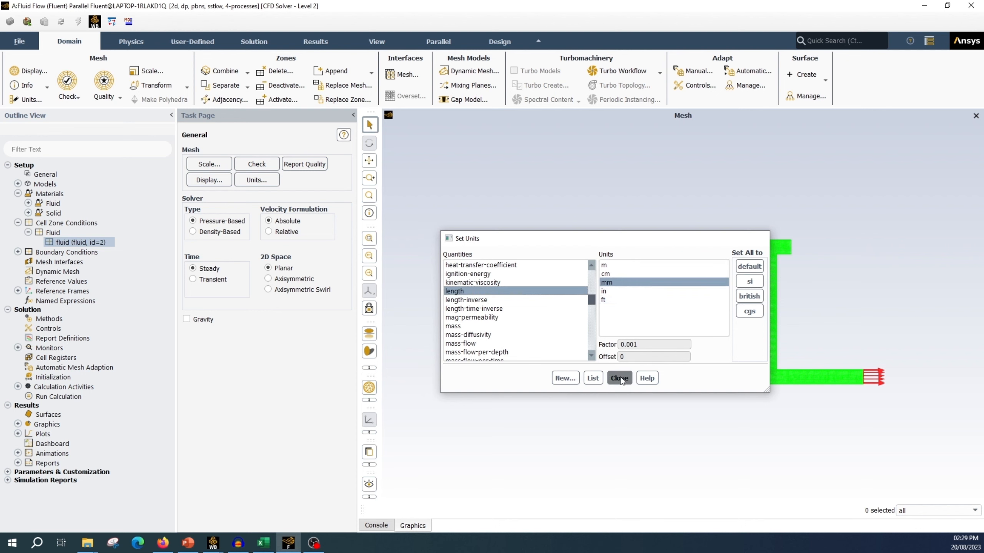
Step: Change the inlet boundary condition's type to mass-flow-inlet
{"action": "left_click", "coordinate": [18, 251]}
{"action": "left_click", "coordinate": [28, 261]}
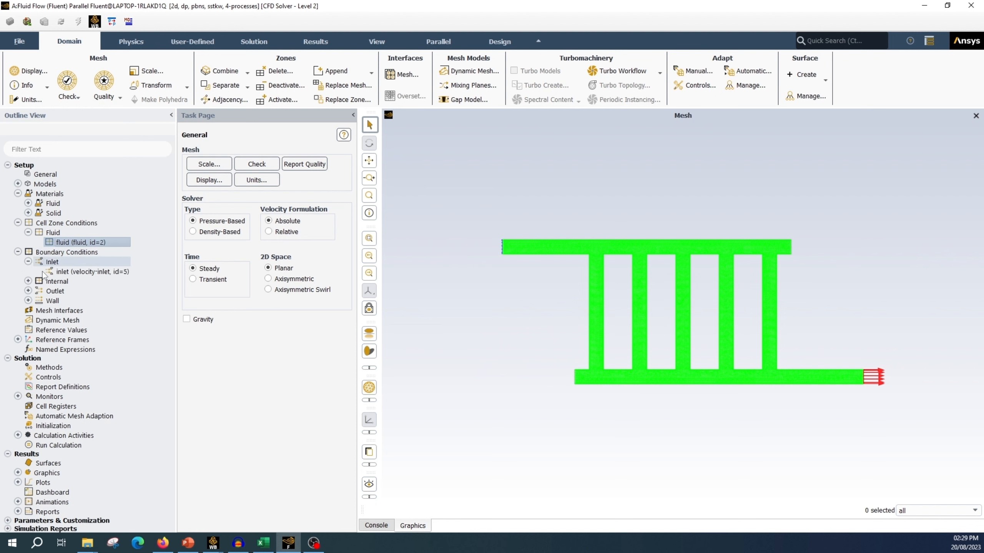
{"action": "right_click", "coordinate": [102, 272]}
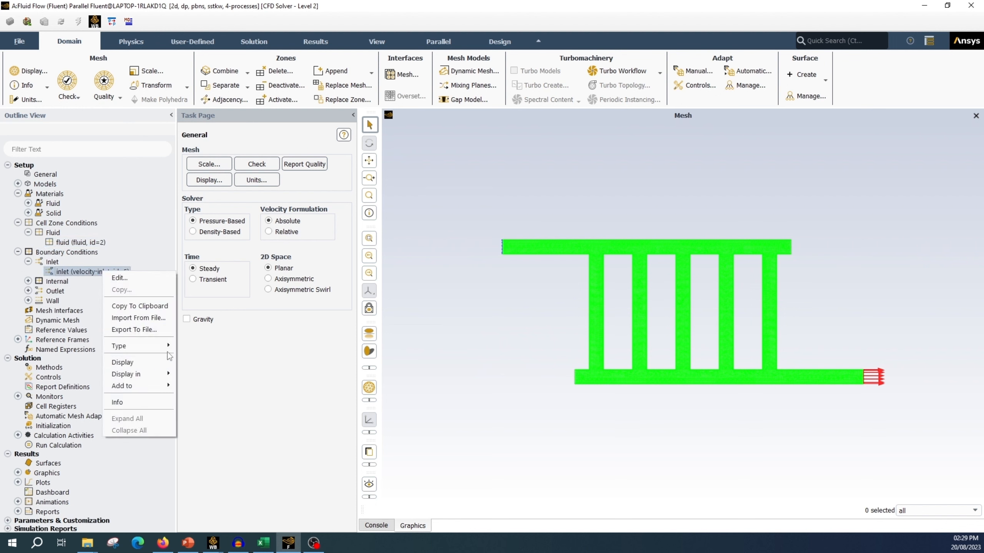
{"action": "mouse_move", "coordinate": [166, 348]}
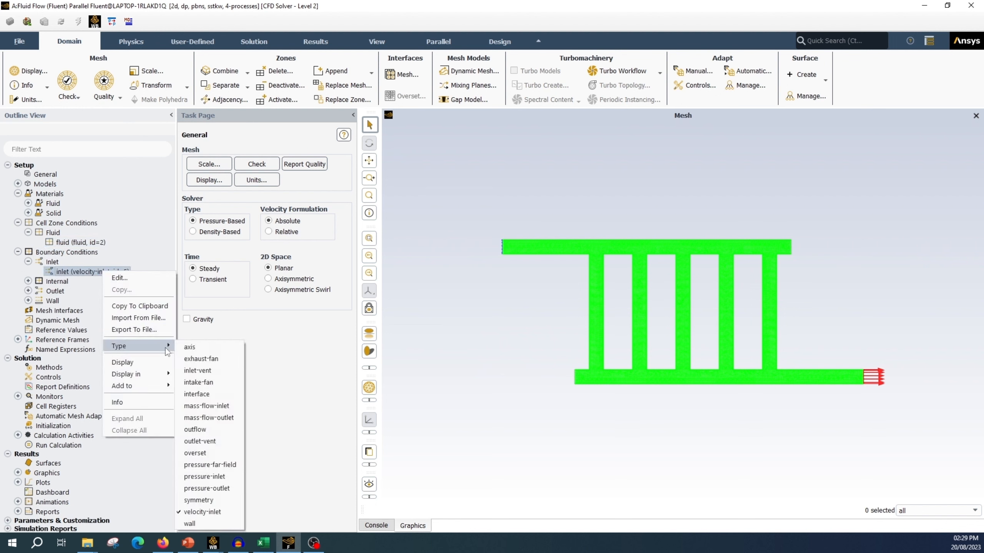
{"action": "left_click", "coordinate": [229, 417]}
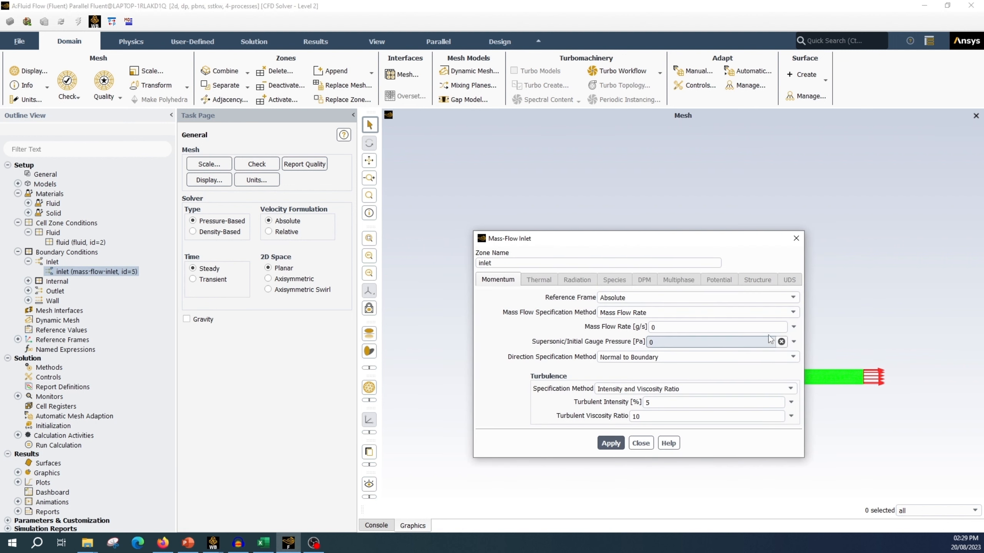
Step: Set the inlet's mass flow rate to 20 g/s as a constant and apply the boundary condition
{"action": "double_click", "coordinate": [695, 327]}
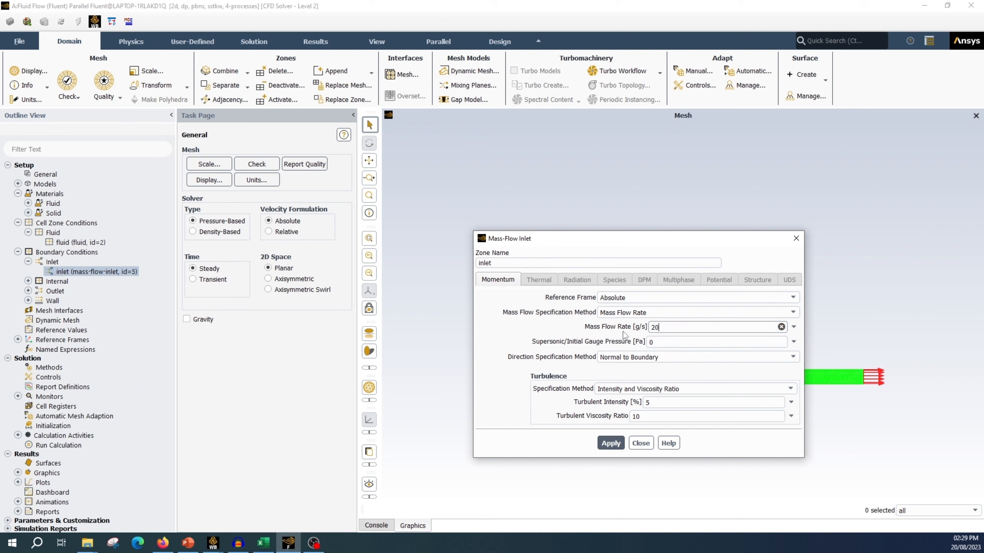
{"action": "left_click", "coordinate": [793, 326]}
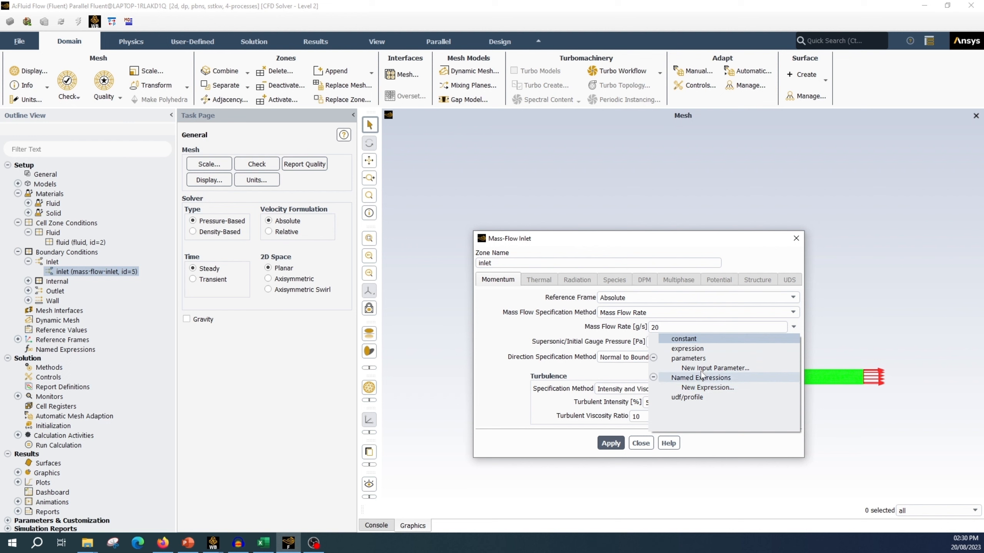
{"action": "left_click", "coordinate": [840, 336]}
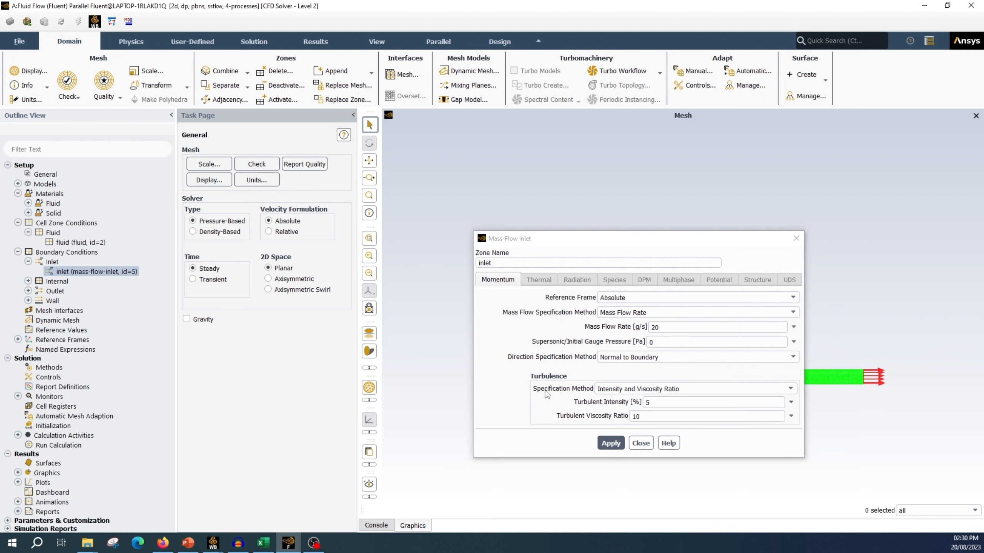
{"action": "left_click", "coordinate": [642, 444]}
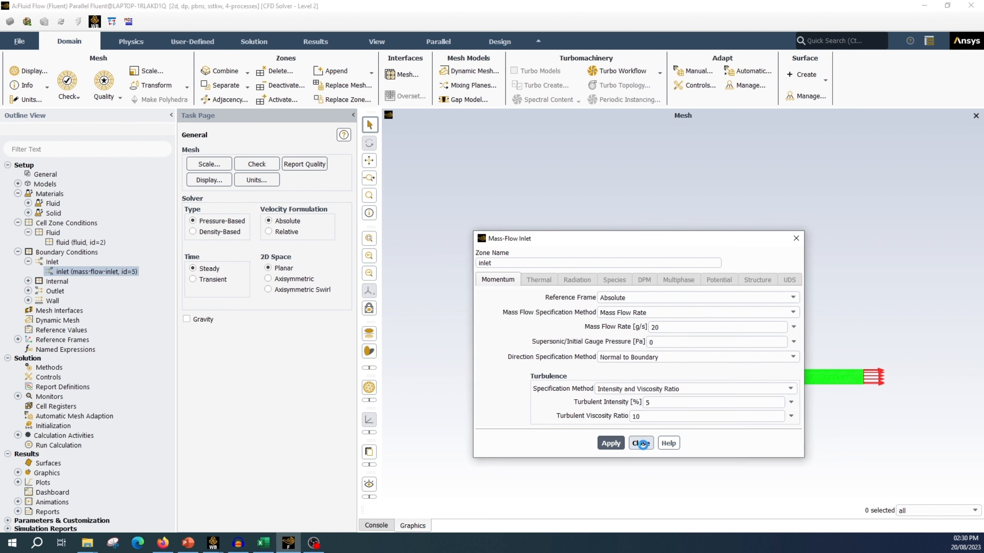
{"action": "left_click", "coordinate": [642, 443]}
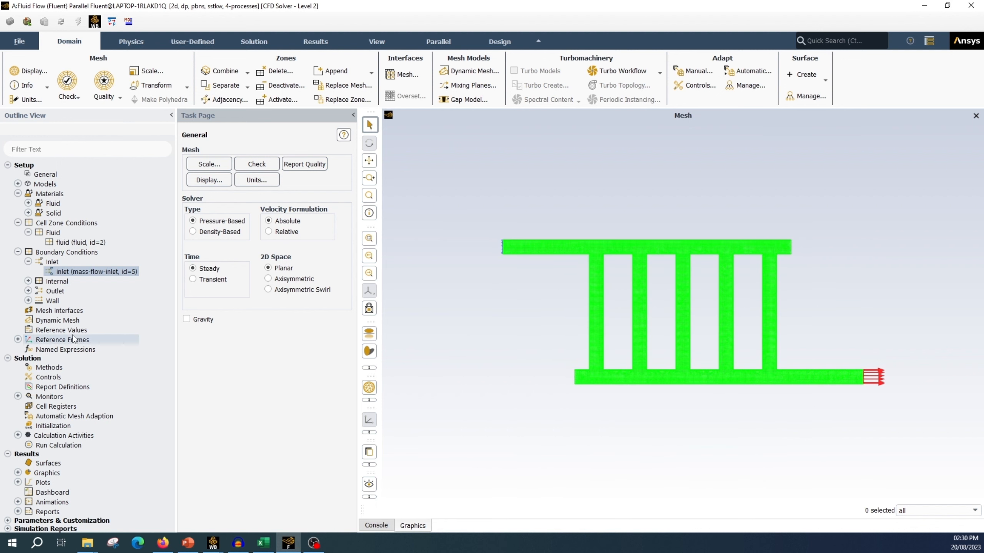
Step: Collapse the Inlet and Internal boundary branches and the Fluid cell zone branch in the setup tree
{"action": "left_click", "coordinate": [28, 262]}
{"action": "left_click", "coordinate": [29, 271]}
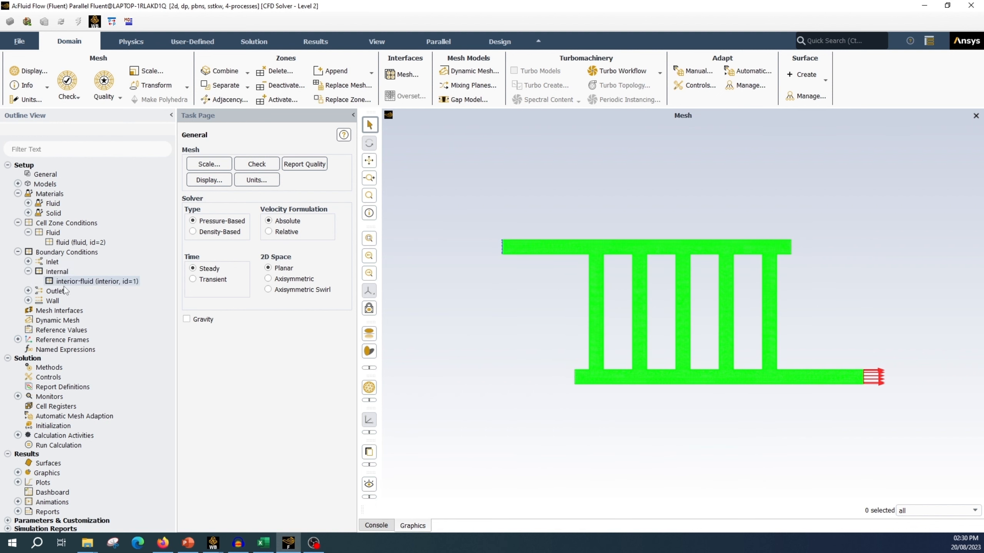
{"action": "left_click", "coordinate": [29, 271]}
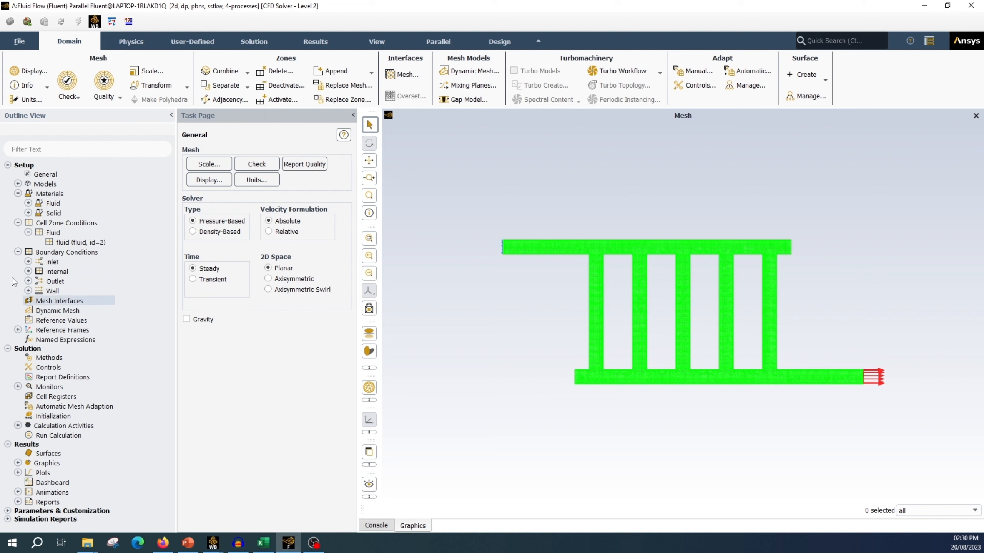
{"action": "left_click", "coordinate": [28, 232]}
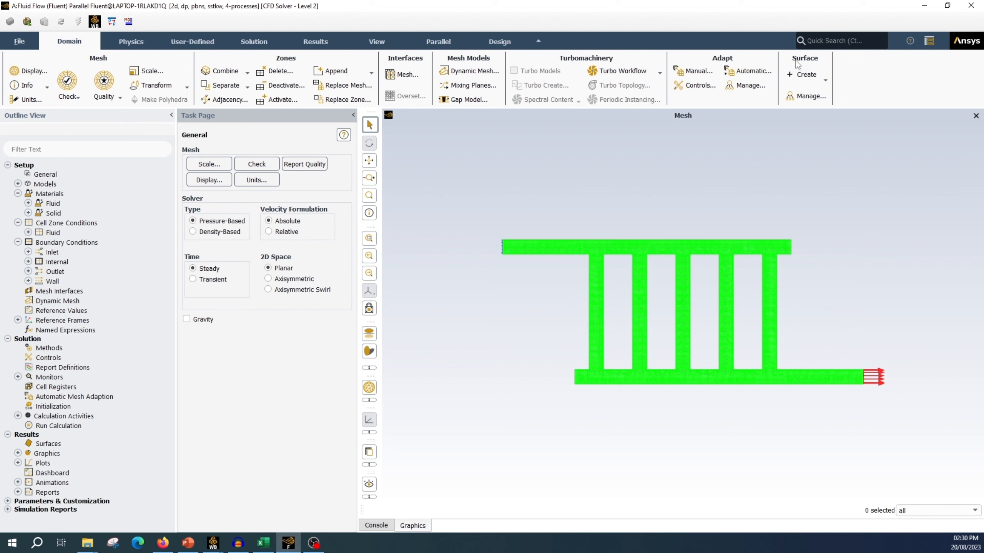
Step: Create a line surface named line-1 across the first vertical channel, from x = -34 mm to x = -27 mm at y = 0
{"action": "left_click", "coordinate": [825, 80]}
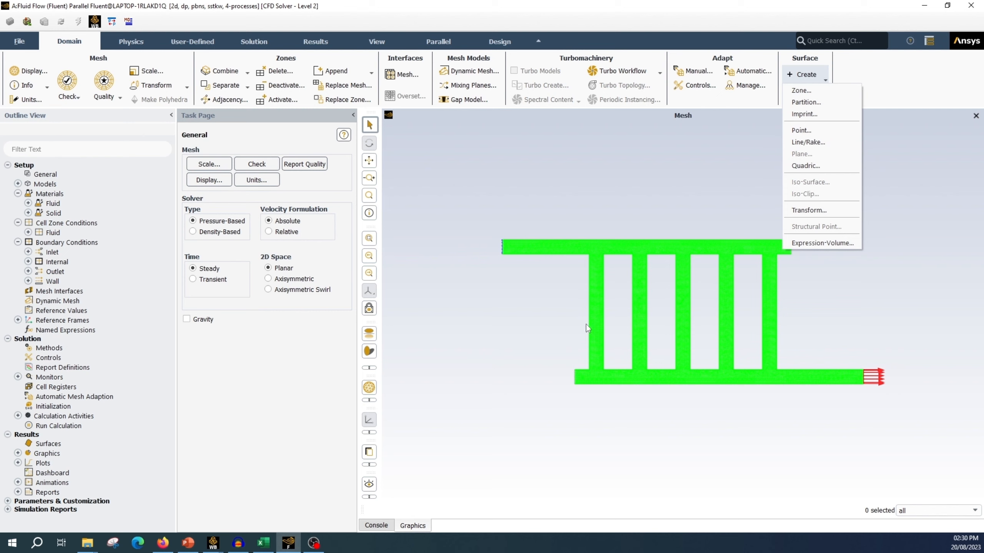
{"action": "left_click", "coordinate": [803, 143]}
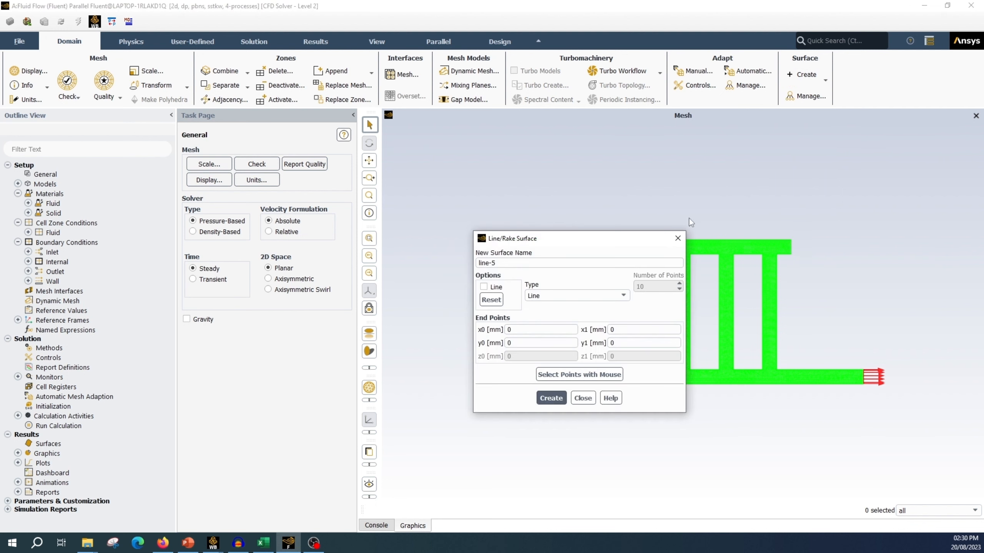
{"action": "left_click_drag", "start_coordinate": [509, 241], "coordinate": [376, 201]}
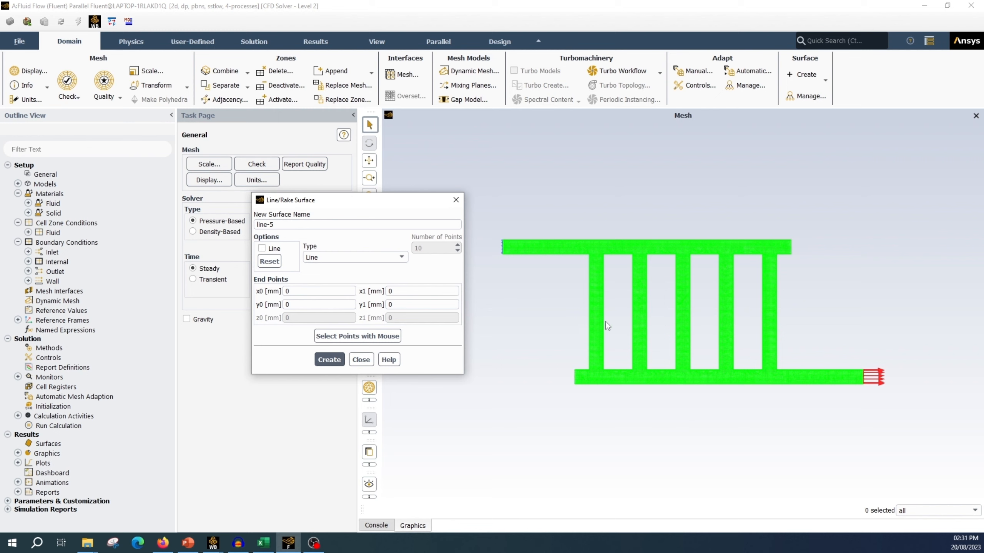
{"action": "key", "text": "alt+Tab"}
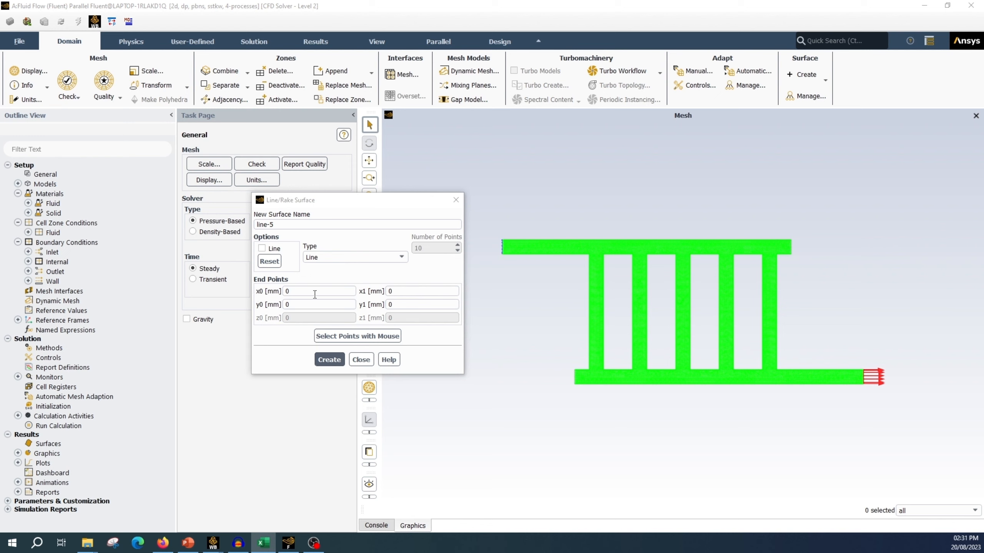
{"action": "left_click_drag", "start_coordinate": [314, 294], "coordinate": [259, 299]}
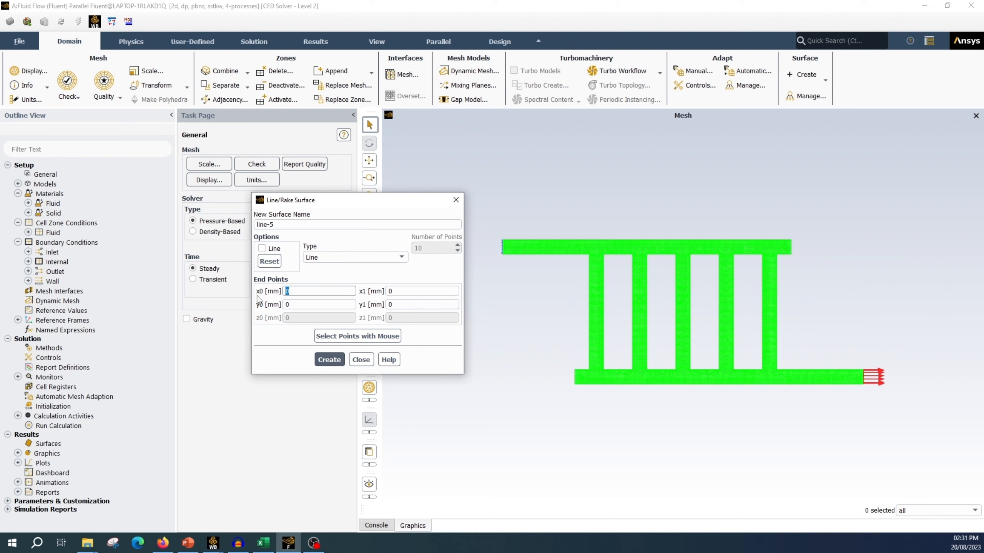
{"action": "type", "text": "-34"}
{"action": "left_click", "coordinate": [394, 291]}
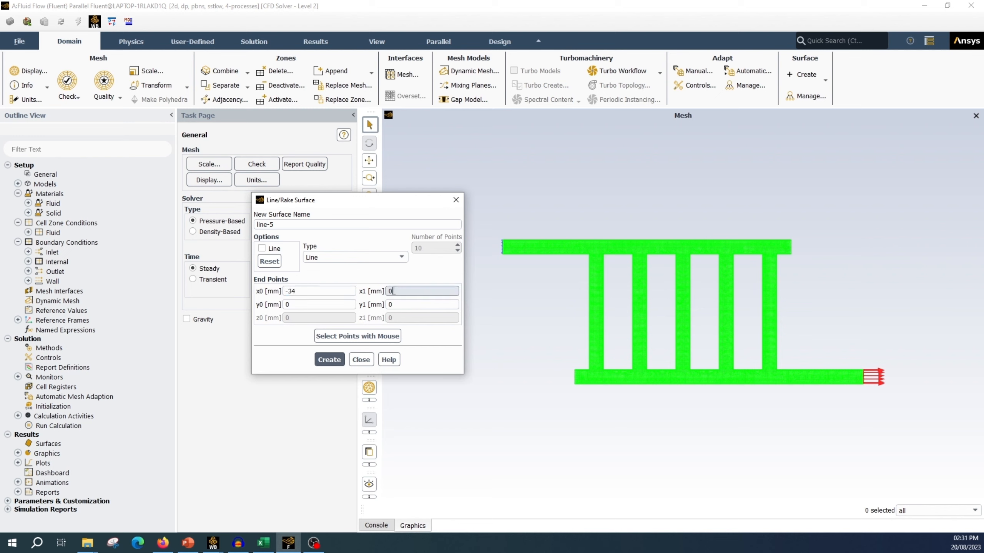
{"action": "left_click_drag", "start_coordinate": [394, 291], "coordinate": [356, 291]}
{"action": "type", "text": "-27"}
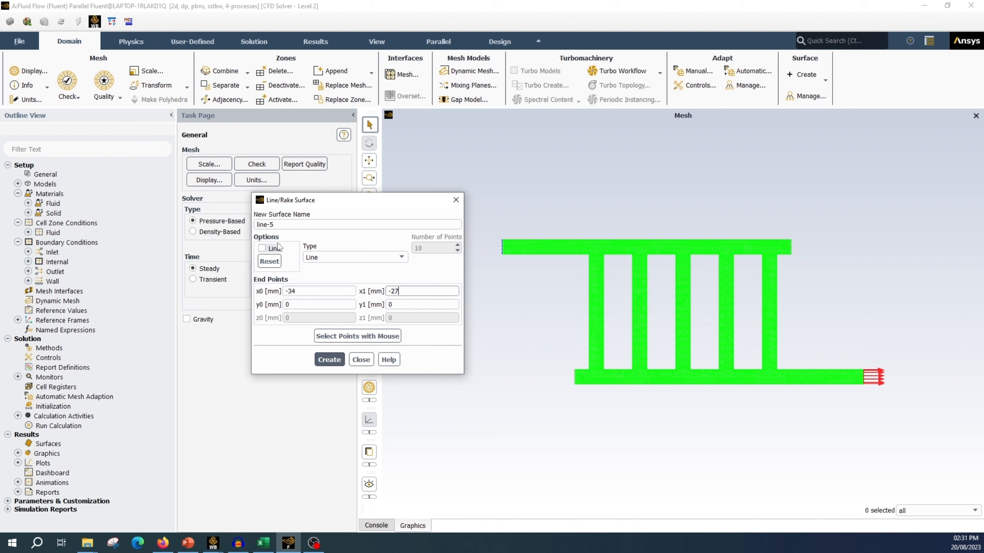
{"action": "left_click", "coordinate": [285, 225]}
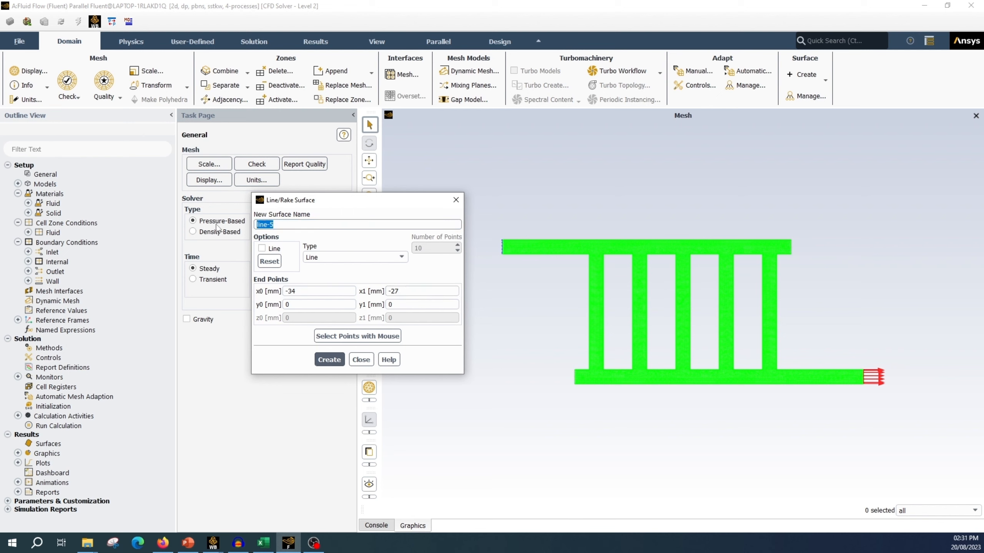
{"action": "key", "text": "Right"}
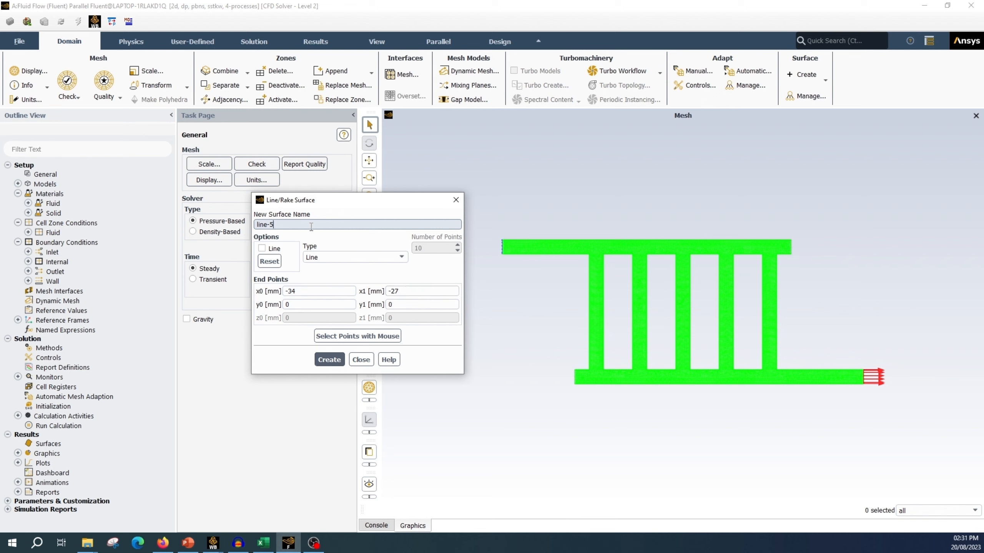
{"action": "left_click", "coordinate": [327, 360]}
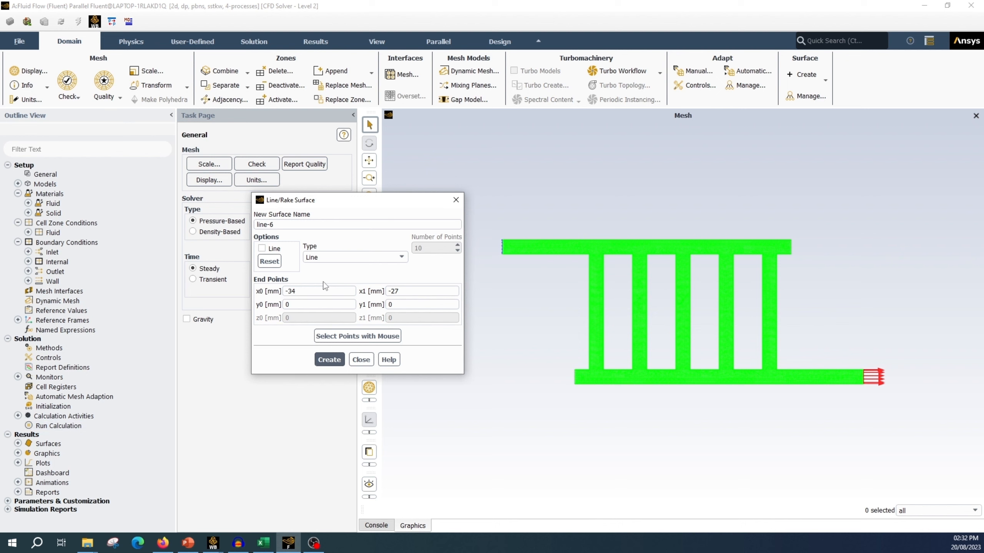
Step: Create a line surface named line-2 across the second channel, from x = -19 mm to x = -12 mm at y = 0
{"action": "left_click", "coordinate": [295, 225]}
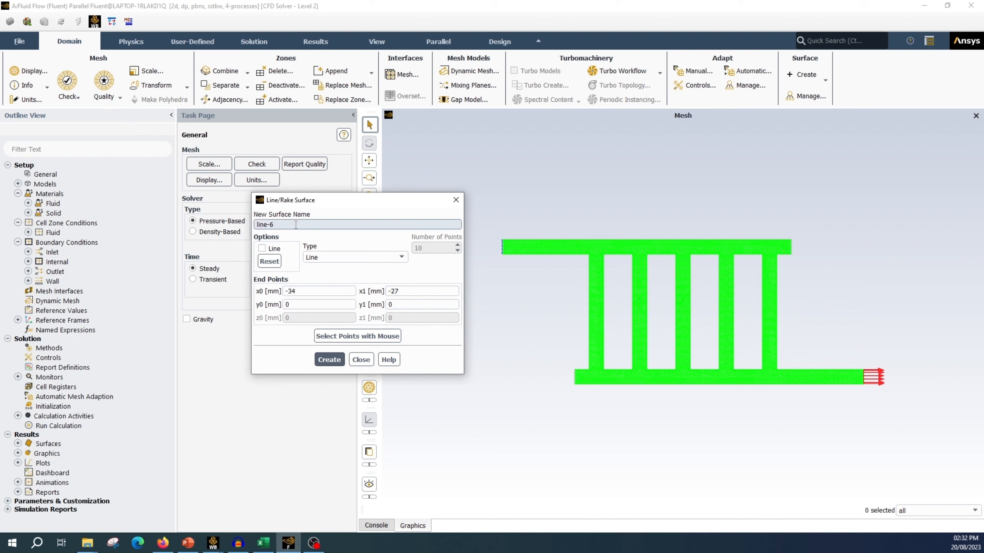
{"action": "type", "text": "2"}
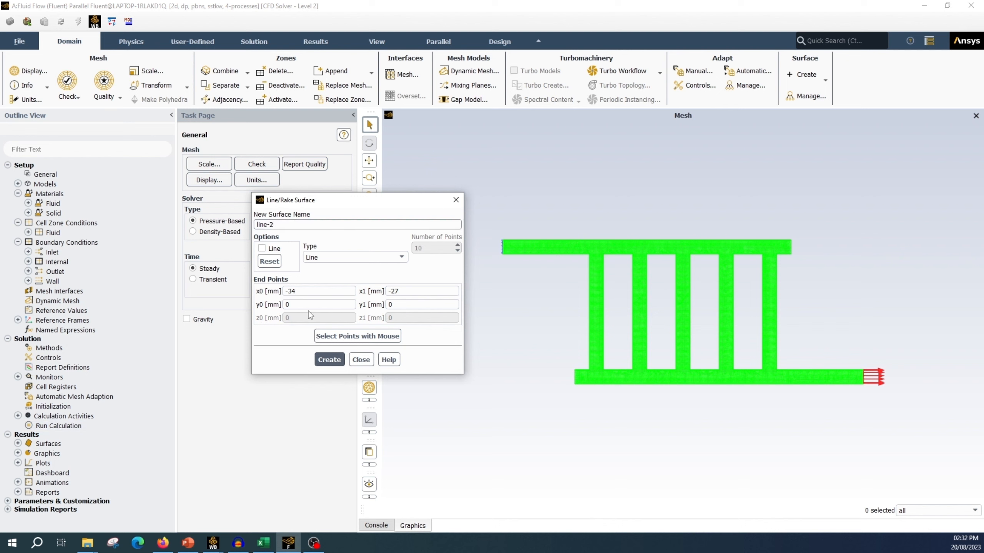
{"action": "left_click", "coordinate": [299, 290]}
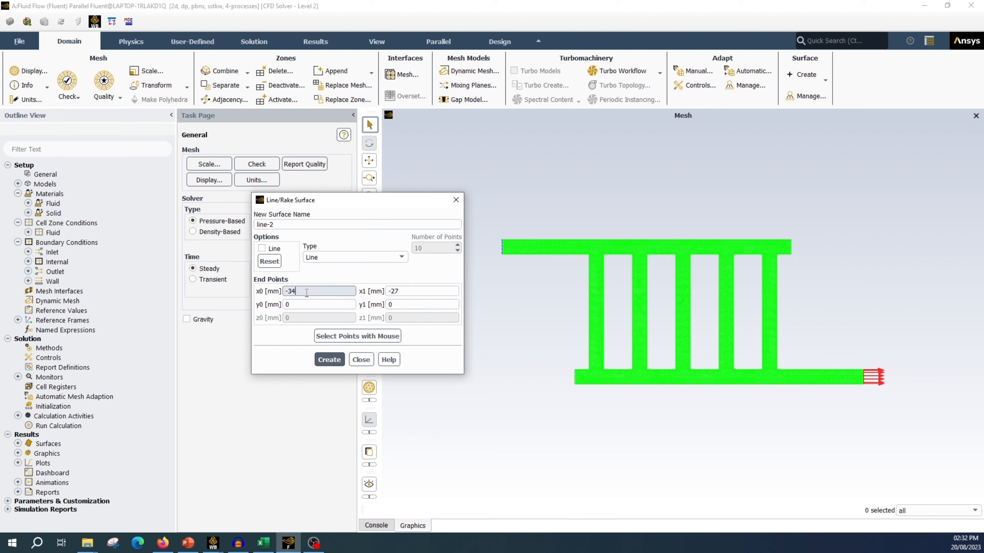
{"action": "key", "text": "BackSpace"}
{"action": "key", "text": "BackSpace"}
{"action": "key", "text": "BackSpace"}
{"action": "type", "text": "-1"}
{"action": "left_click", "coordinate": [406, 294]}
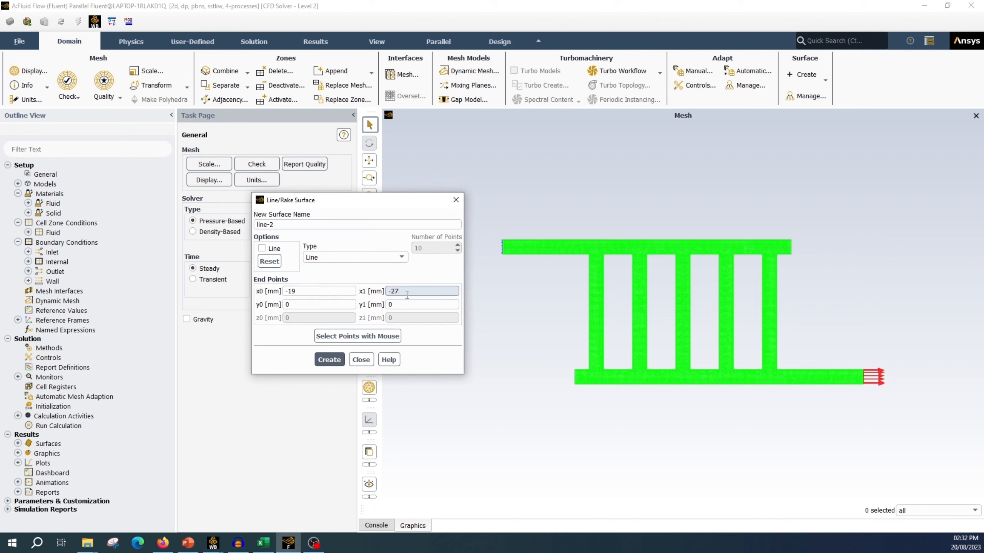
{"action": "key", "text": "BackSpace"}
{"action": "key", "text": "BackSpace"}
{"action": "key", "text": "BackSpace"}
{"action": "type", "text": "-12"}
{"action": "left_click", "coordinate": [329, 360]}
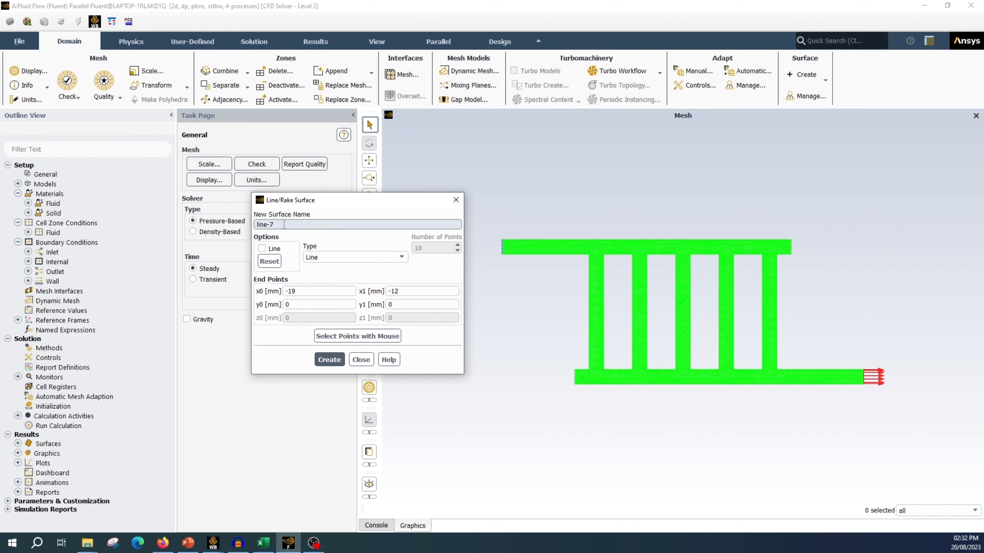
Step: Create a line surface named line-3 across the middle channel, from x = -4 mm to x = 3 mm at y = 0
{"action": "left_click", "coordinate": [294, 291]}
{"action": "key", "text": "BackSpace"}
{"action": "key", "text": "BackSpace"}
{"action": "key", "text": "BackSpace"}
{"action": "type", "text": "-4"}
{"action": "left_click", "coordinate": [412, 291]}
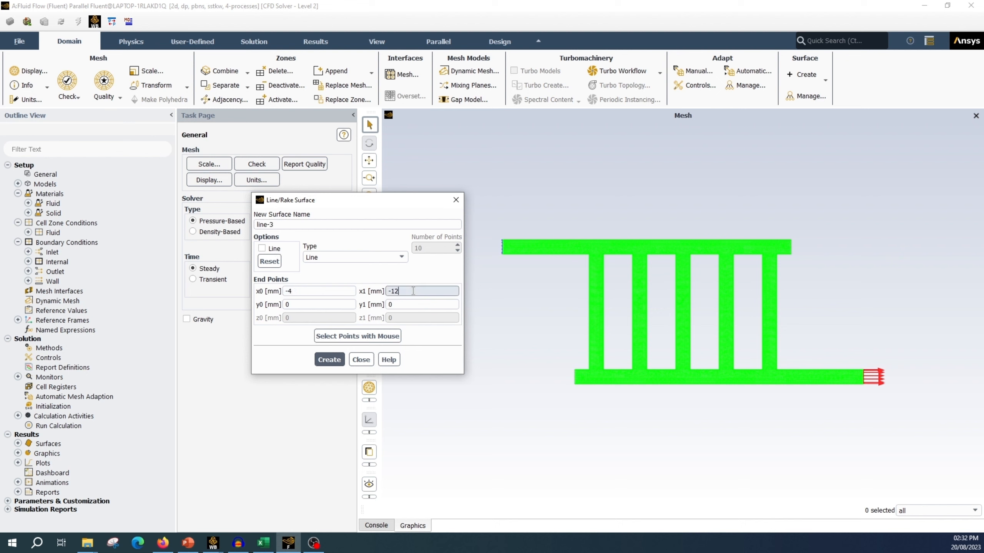
{"action": "key", "text": "BackSpace"}
{"action": "key", "text": "BackSpace"}
{"action": "key", "text": "BackSpace"}
{"action": "type", "text": "3"}
{"action": "key", "text": "Return"}
Step: Create a line surface named line-4 across the fourth channel, from x = 11 mm to x = 18 mm at y = 0
{"action": "left_click", "coordinate": [308, 291]}
{"action": "key", "text": "BackSpace"}
{"action": "key", "text": "BackSpace"}
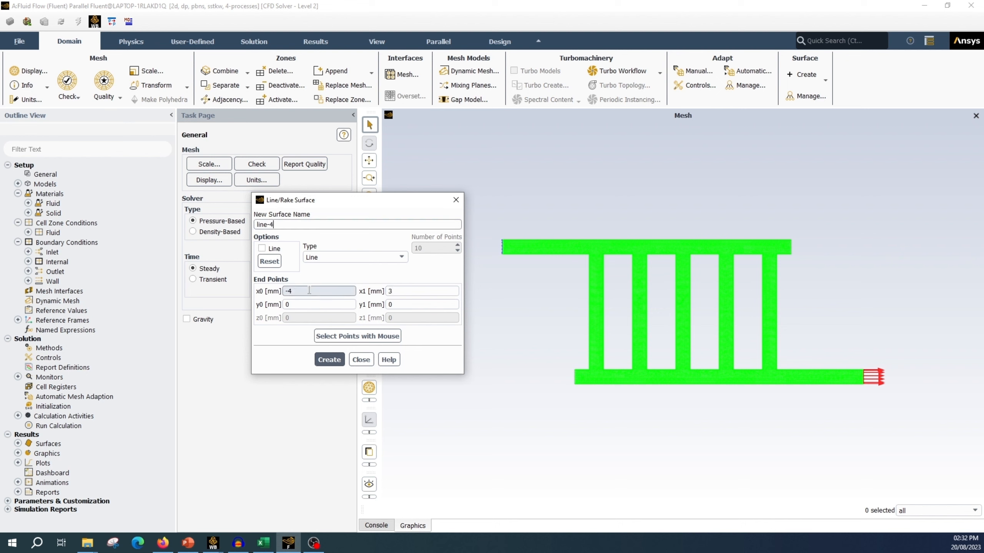
{"action": "type", "text": "11"}
{"action": "left_click", "coordinate": [403, 291]}
{"action": "key", "text": "BackSpace"}
{"action": "type", "text": "18"}
{"action": "left_click", "coordinate": [329, 360]}
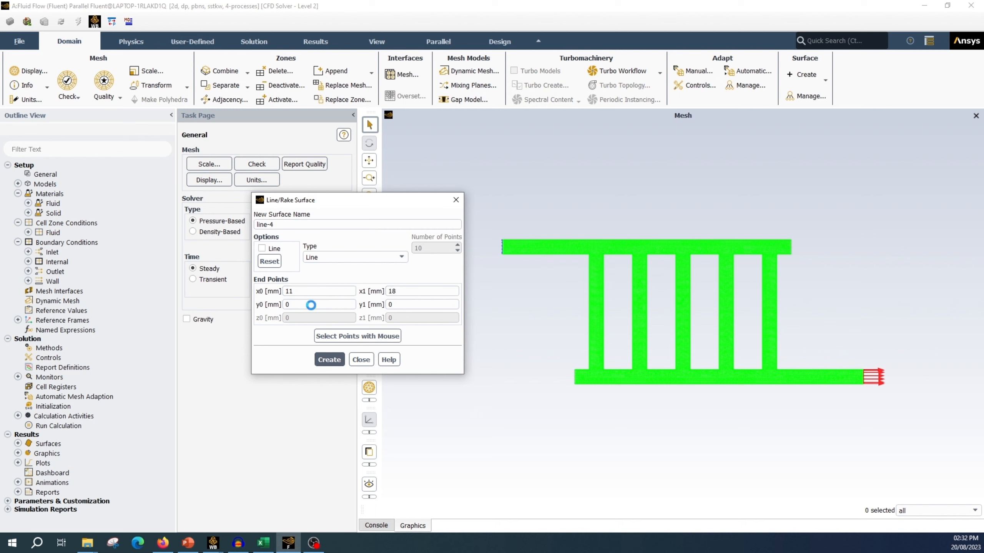
Step: Create a line surface named line-5 from x = 26 mm to x = 33 mm at y = 0 and close the line surface settings
{"action": "left_click", "coordinate": [288, 227]}
{"action": "key", "text": "BackSpace"}
{"action": "type", "text": "5"}
{"action": "left_click_drag", "start_coordinate": [298, 293], "coordinate": [270, 295]}
{"action": "type", "text": "26"}
{"action": "left_click_drag", "start_coordinate": [401, 293], "coordinate": [351, 295]}
{"action": "type", "text": "33"}
{"action": "left_click", "coordinate": [331, 362]}
{"action": "left_click", "coordinate": [361, 360]}
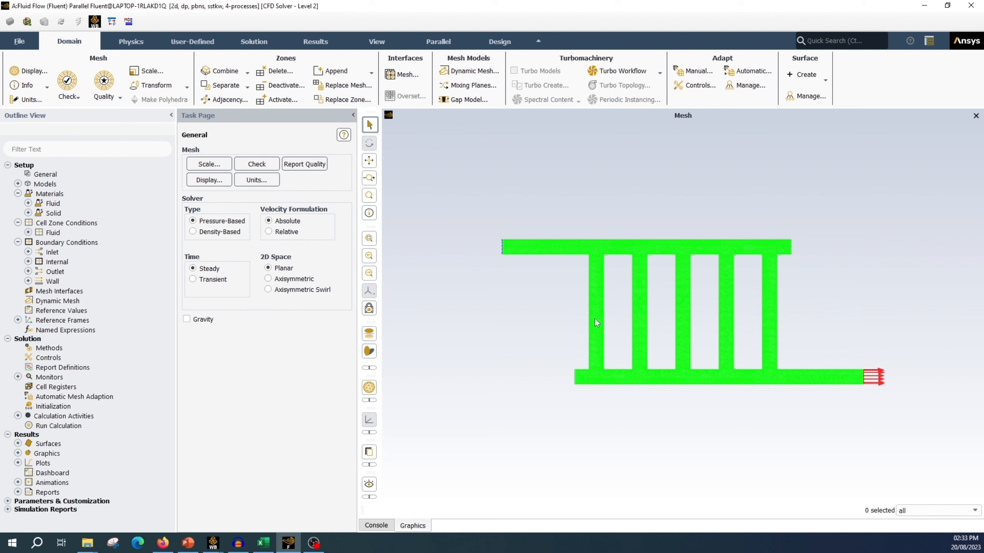
Step: Define a surface mass flow rate report named mass_flow_1 on line-1, without report file or plot, and with an output parameter
{"action": "right_click", "coordinate": [83, 369]}
{"action": "mouse_move", "coordinate": [136, 430]}
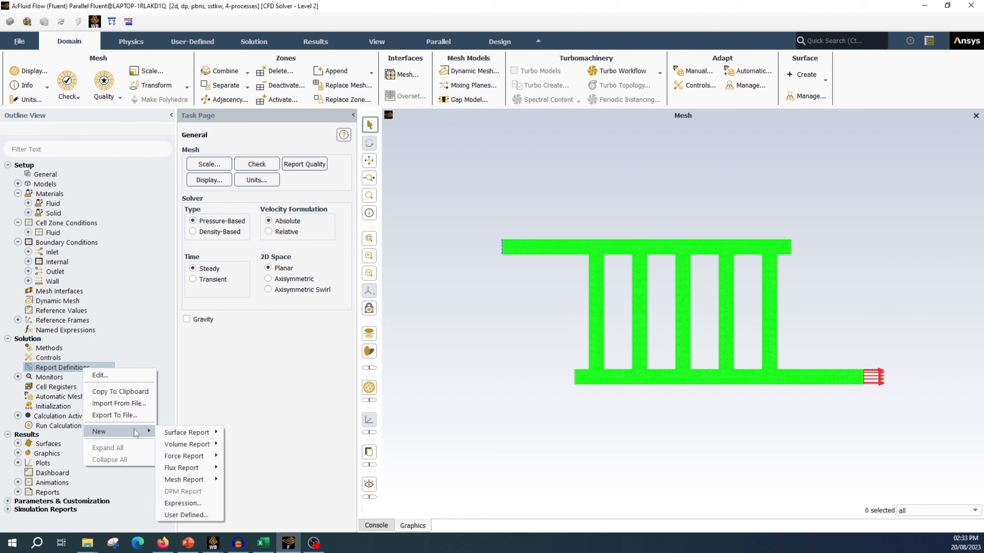
{"action": "mouse_move", "coordinate": [200, 431]}
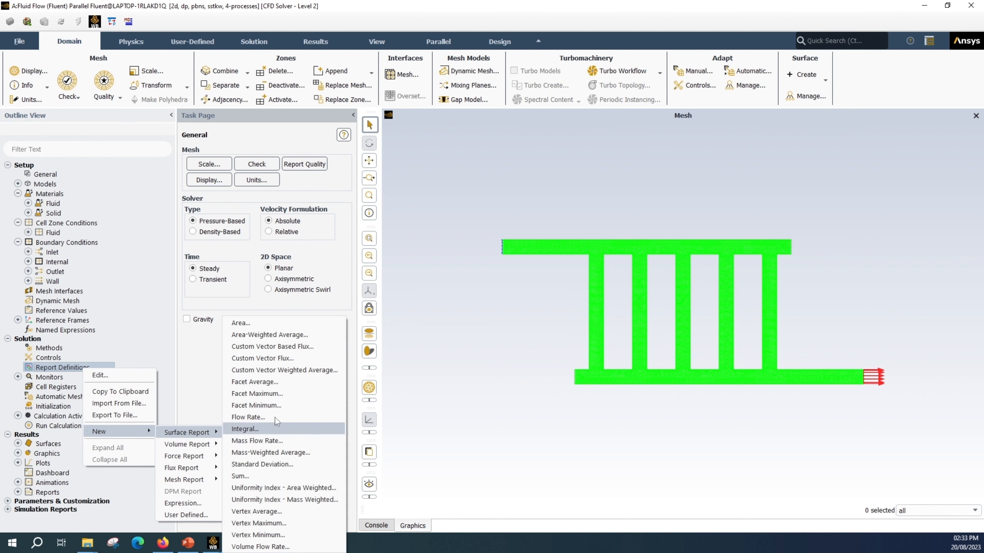
{"action": "left_click", "coordinate": [308, 441]}
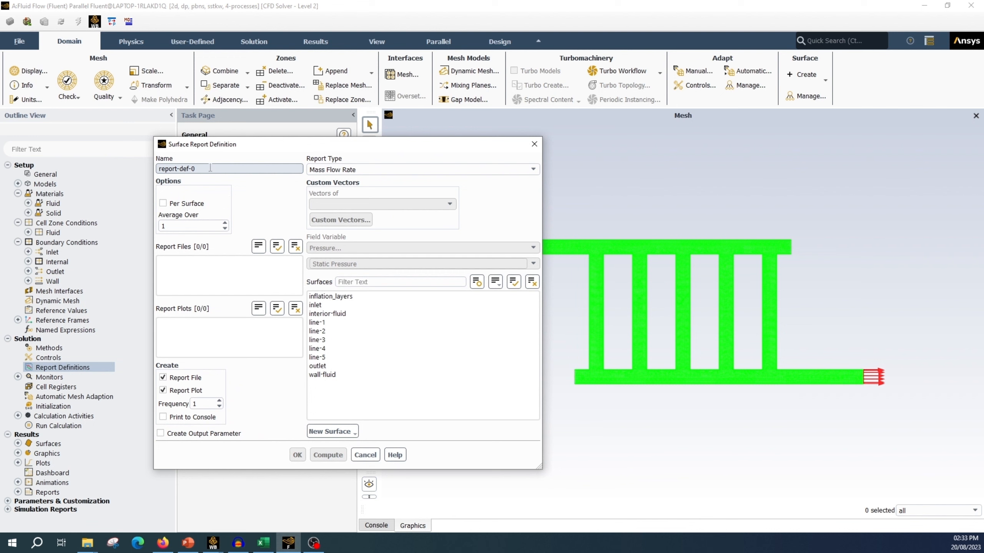
{"action": "type", "text": "mass_flow_1"}
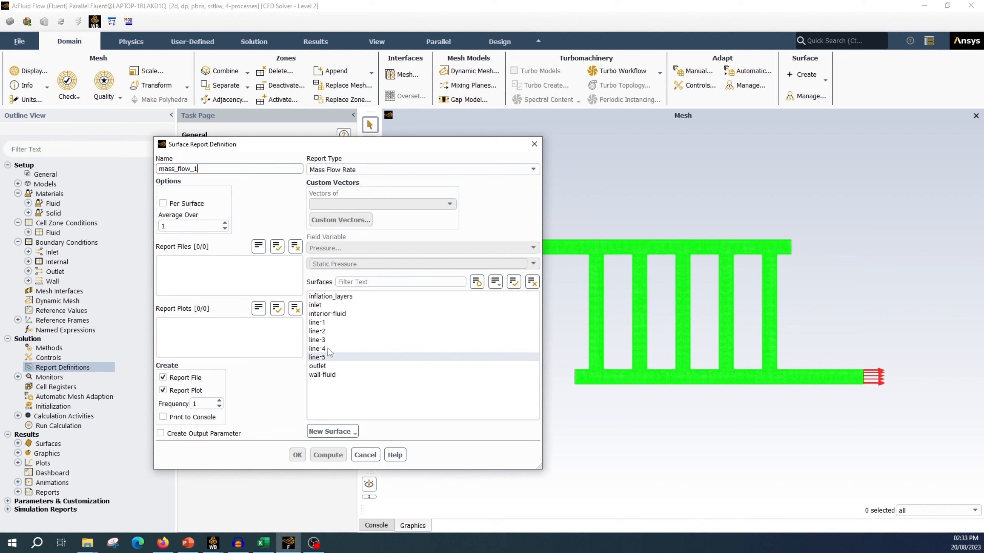
{"action": "left_click", "coordinate": [317, 322]}
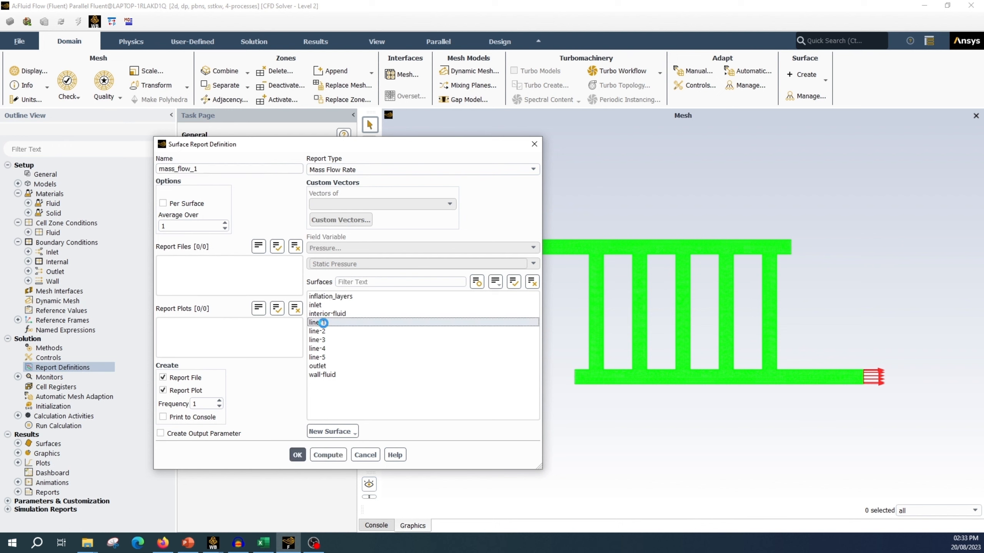
{"action": "left_click", "coordinate": [185, 390]}
{"action": "left_click", "coordinate": [184, 377]}
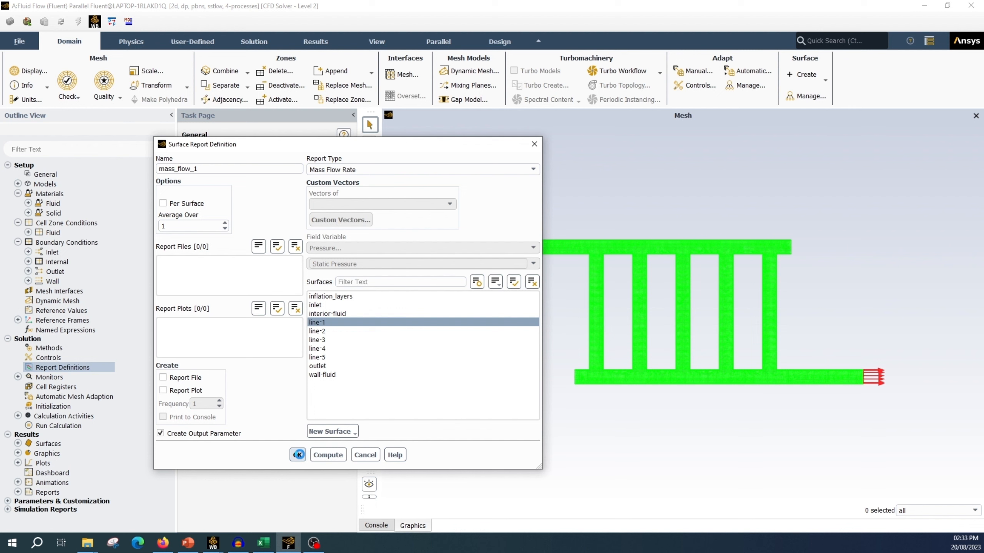
{"action": "left_click", "coordinate": [298, 454]}
Step: Copy the mass_flow_1 report as mass_flow_2 on line-2, without report file or plot, and with an output parameter
{"action": "right_click", "coordinate": [77, 378]}
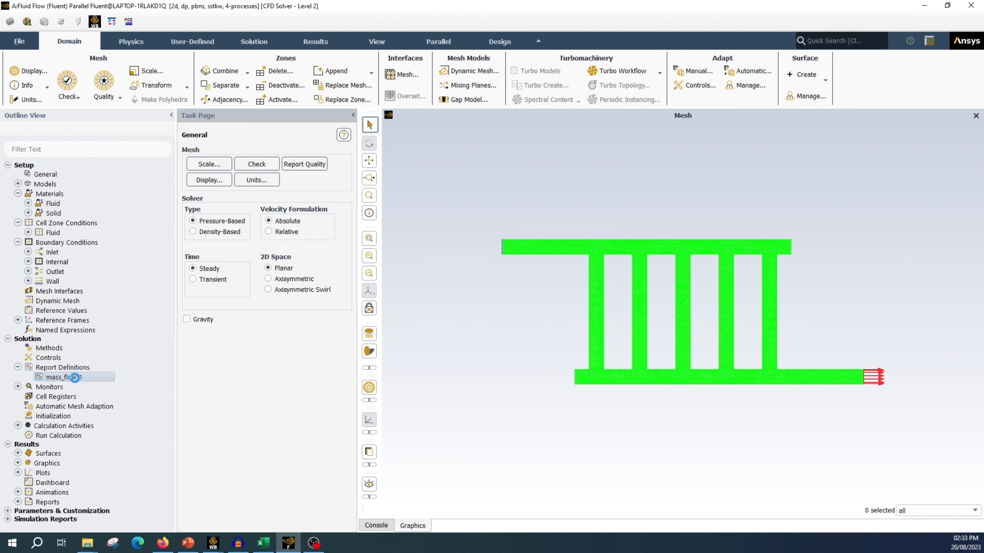
{"action": "left_click", "coordinate": [114, 397]}
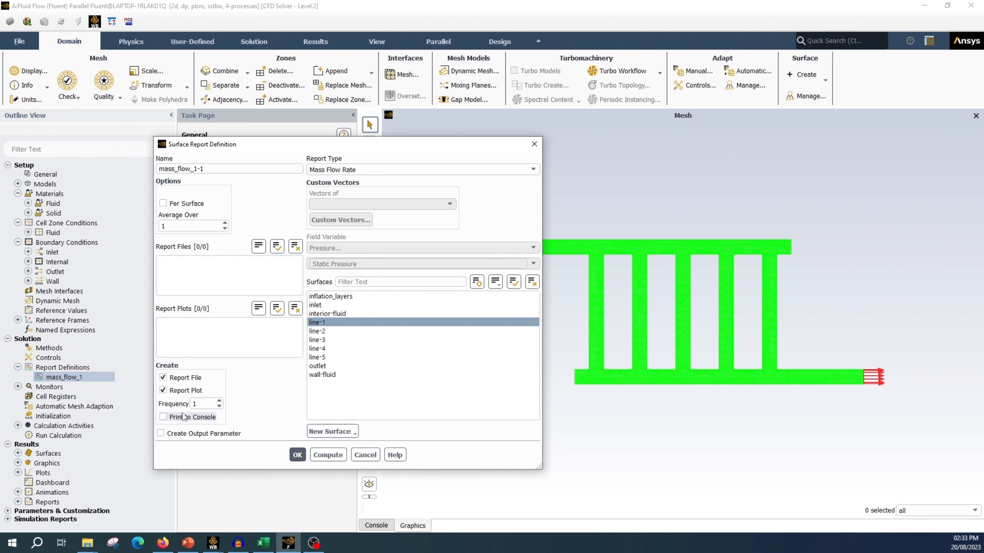
{"action": "left_click", "coordinate": [163, 388]}
{"action": "left_click", "coordinate": [163, 377]}
{"action": "left_click", "coordinate": [160, 433]}
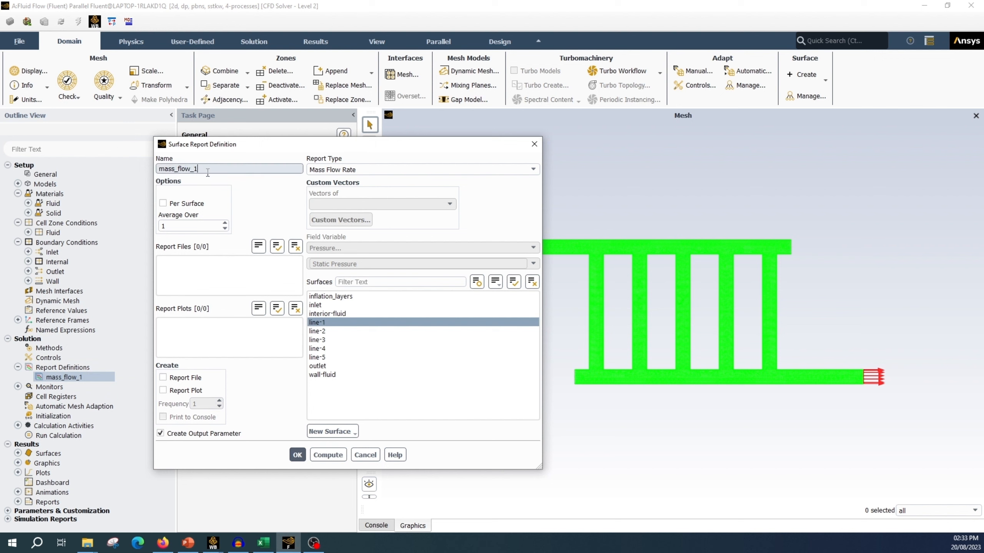
{"action": "key", "text": "BackSpace"}
{"action": "type", "text": "2"}
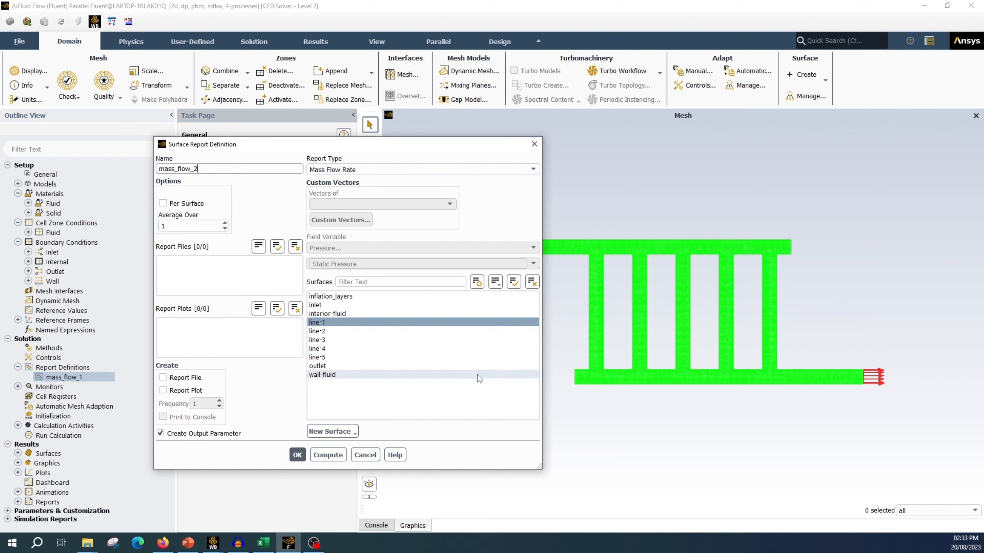
{"action": "left_click", "coordinate": [357, 322]}
{"action": "left_click", "coordinate": [365, 331]}
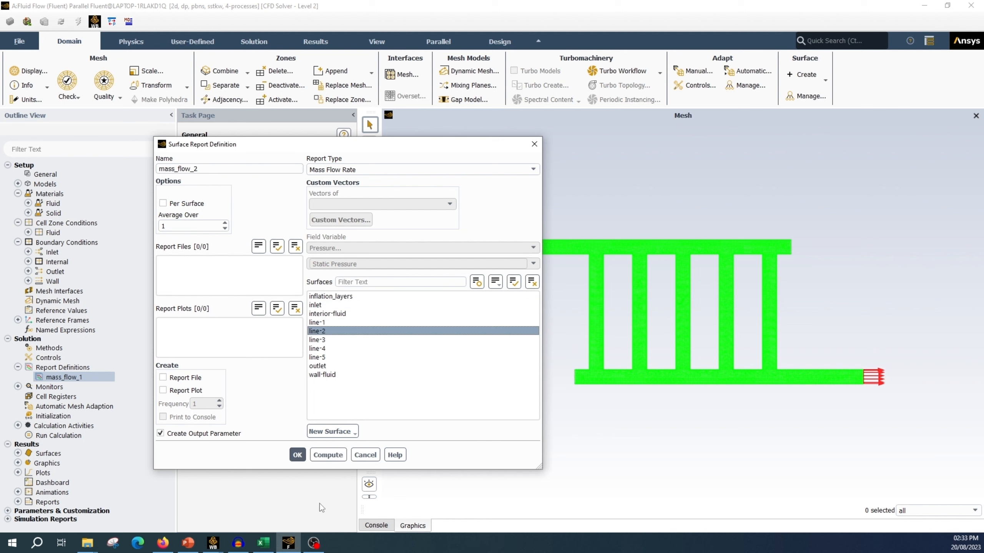
{"action": "left_click", "coordinate": [300, 456]}
Step: Copy the mass_flow_2 report as mass_flow_3 on line-3, without report file or plot, and with an output parameter
{"action": "right_click", "coordinate": [77, 379]}
{"action": "left_click", "coordinate": [129, 402]}
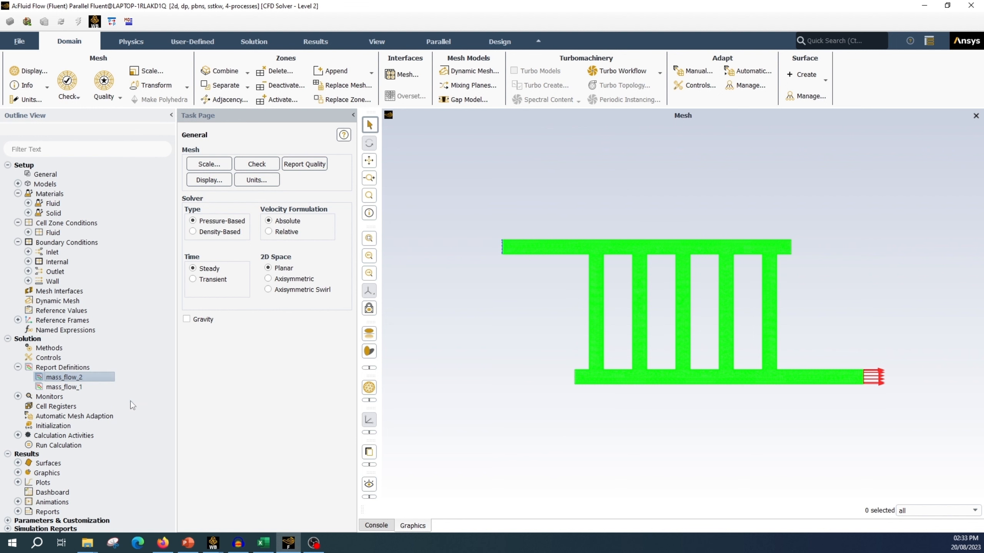
{"action": "key", "text": "BackSpace"}
{"action": "type", "text": "3"}
{"action": "left_click", "coordinate": [387, 339]}
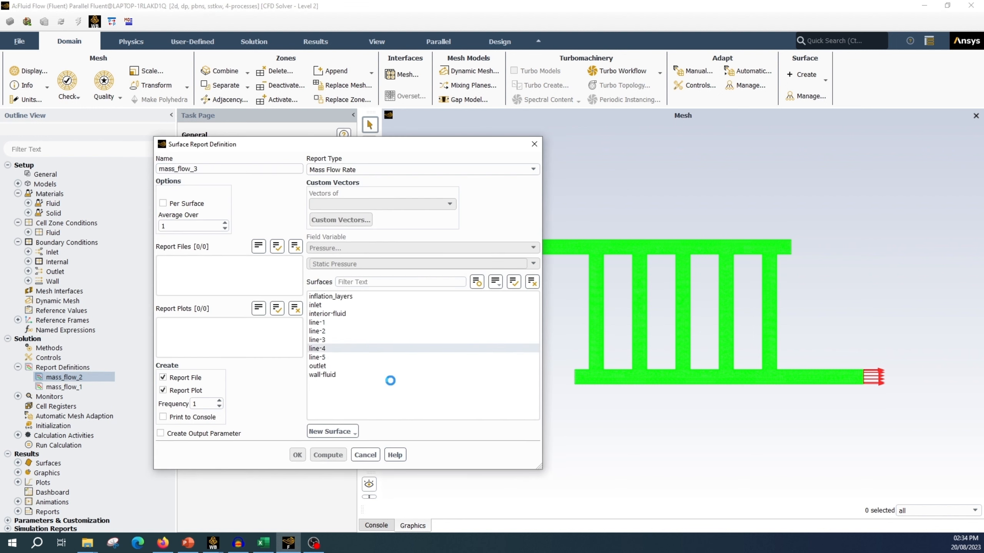
{"action": "left_click", "coordinate": [162, 378]}
{"action": "left_click", "coordinate": [162, 390]}
{"action": "left_click", "coordinate": [161, 433]}
{"action": "left_click", "coordinate": [297, 455]}
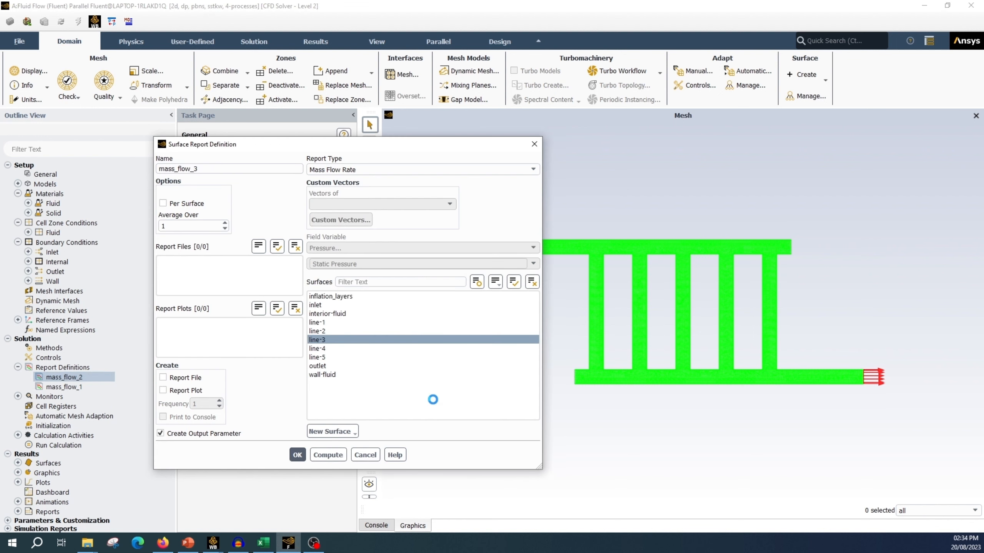
Step: Copy the mass_flow_3 report as mass_flow_4 on line-4, without report file or plot, and with an output parameter
{"action": "right_click", "coordinate": [76, 377]}
{"action": "left_click", "coordinate": [128, 400]}
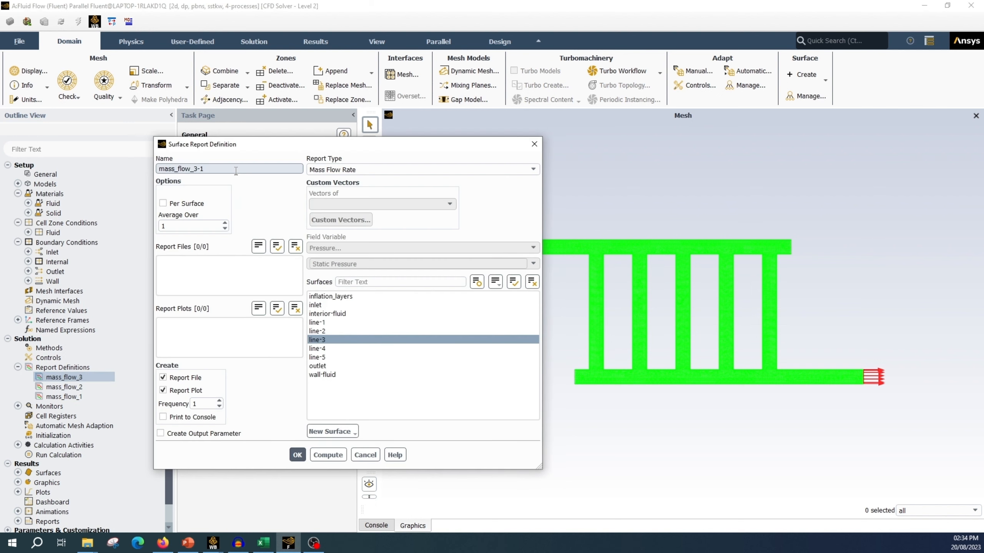
{"action": "type", "text": "4"}
{"action": "left_click", "coordinate": [388, 349]}
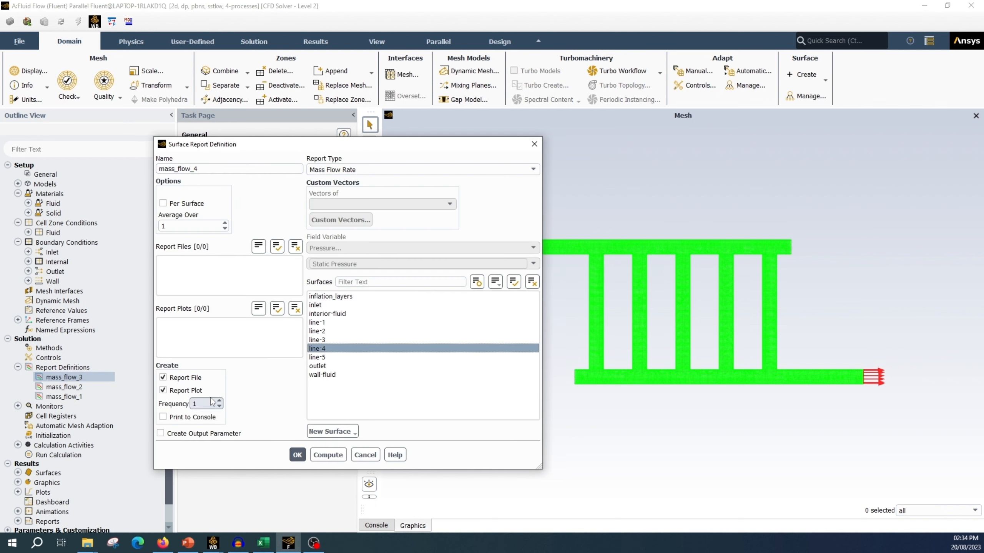
{"action": "left_click", "coordinate": [163, 377]}
{"action": "left_click", "coordinate": [162, 390]}
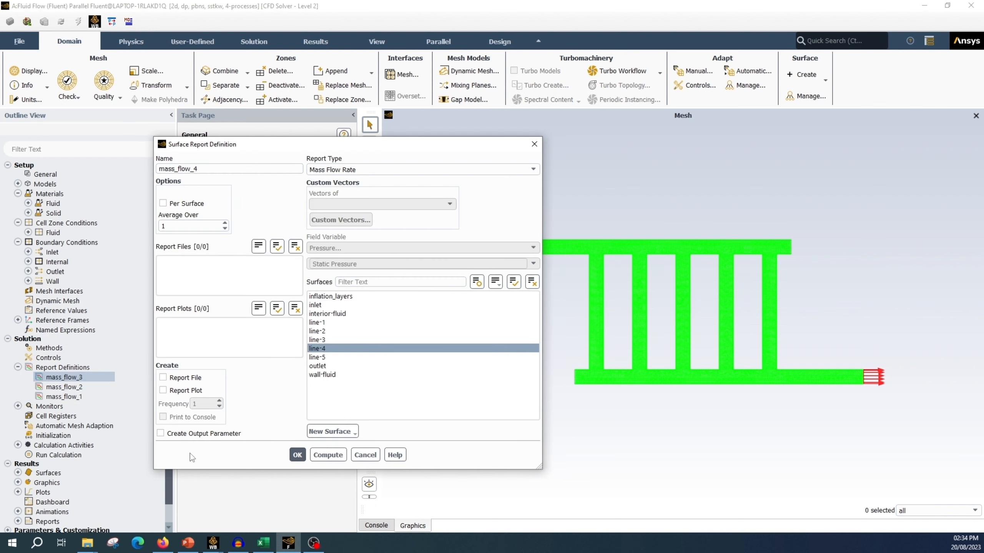
{"action": "left_click", "coordinate": [297, 456]}
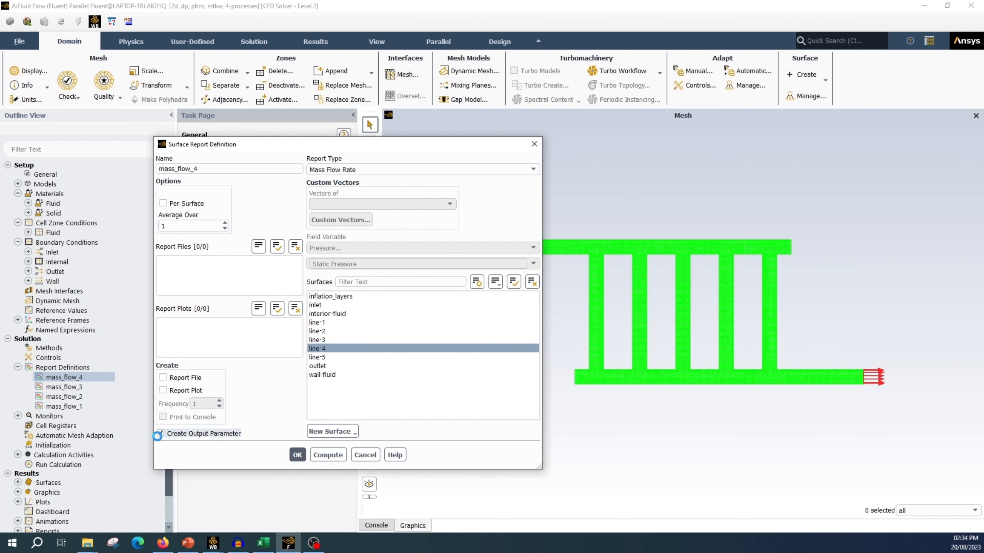
Step: Copy the mass_flow_4 report as mass_flow_5 on line-5, without report file or plot, and with an output parameter
{"action": "right_click", "coordinate": [78, 377]}
{"action": "left_click", "coordinate": [136, 399]}
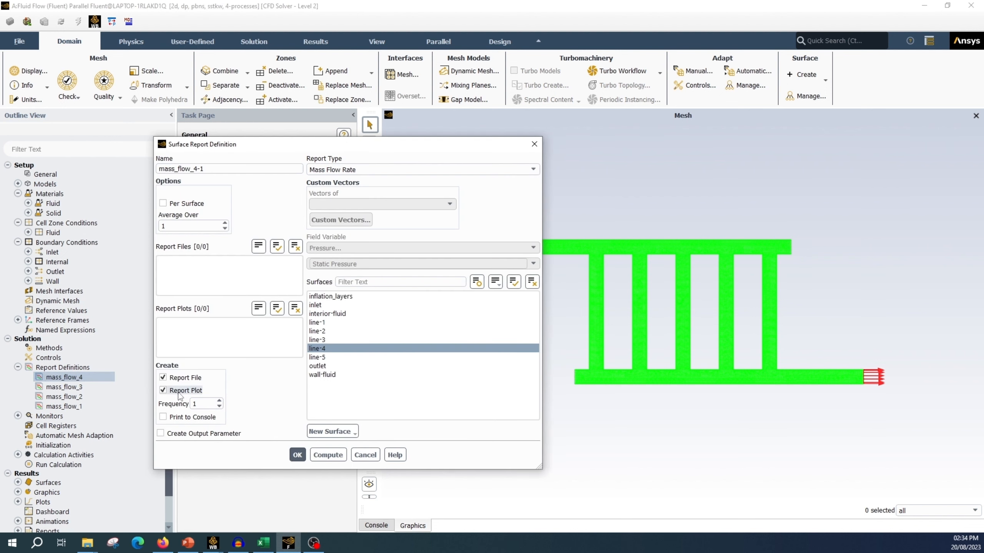
{"action": "type", "text": "5"}
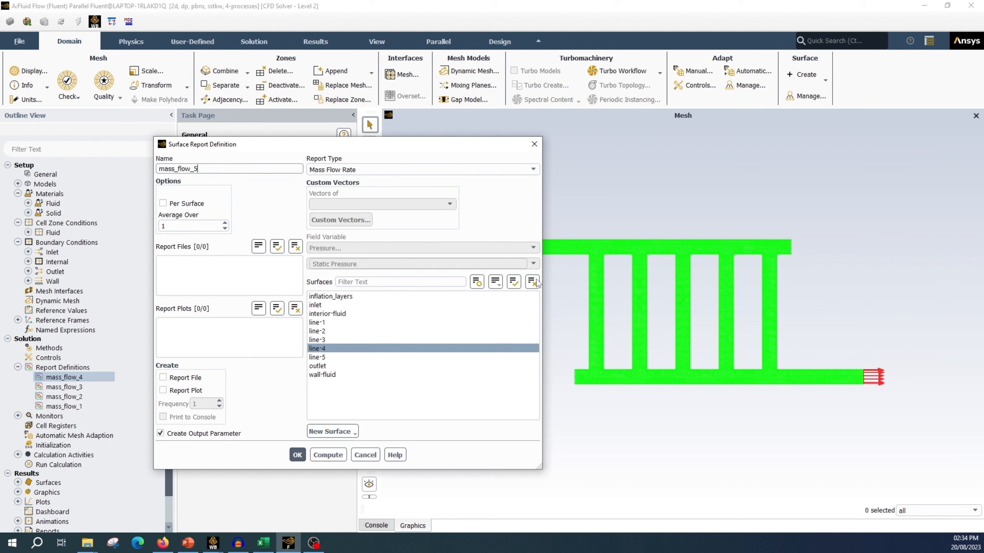
{"action": "left_click", "coordinate": [316, 349]}
{"action": "left_click", "coordinate": [317, 357]}
{"action": "left_click", "coordinate": [297, 455]}
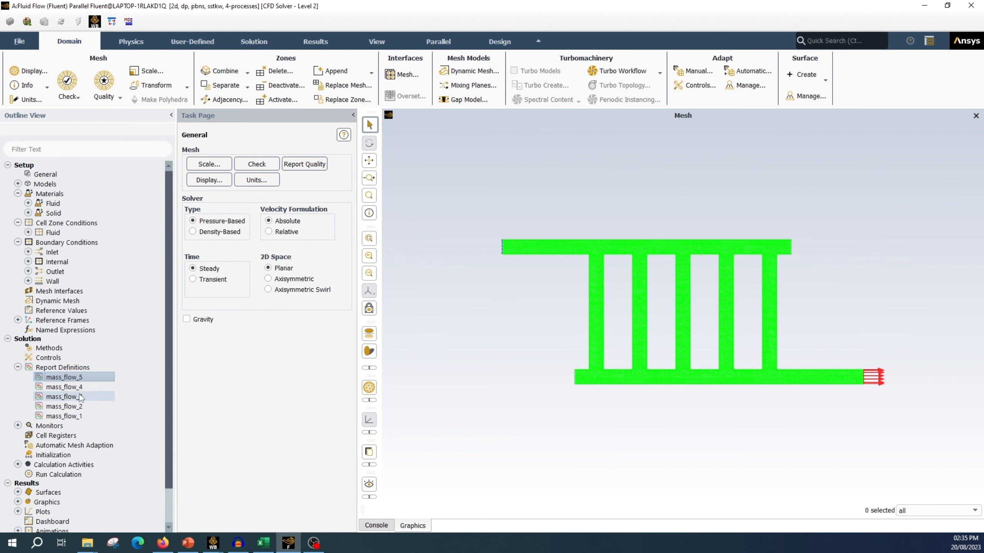
Step: Switch to the unsaved Workbench project and check the parameter set's inputs, mass flow outputs and design point table
{"action": "mouse_move", "coordinate": [212, 542]}
{"action": "left_click", "coordinate": [267, 517]}
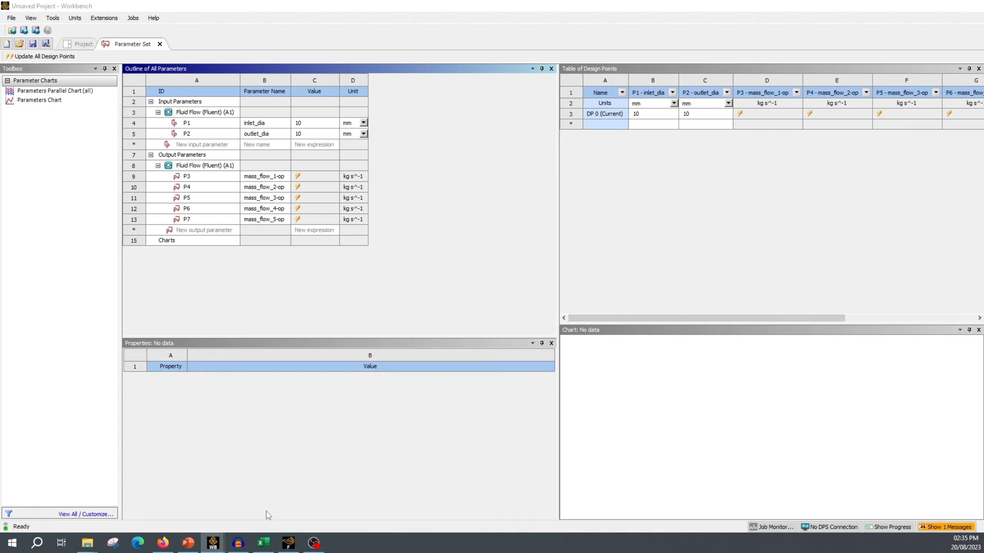
{"action": "left_click_drag", "start_coordinate": [649, 319], "coordinate": [717, 318]}
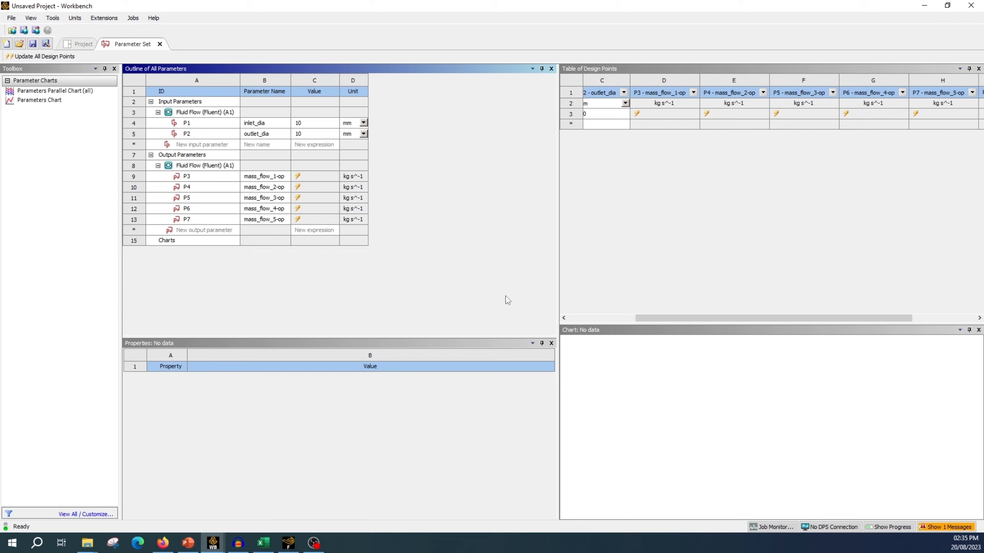
{"action": "left_click_drag", "start_coordinate": [728, 320], "coordinate": [659, 320]}
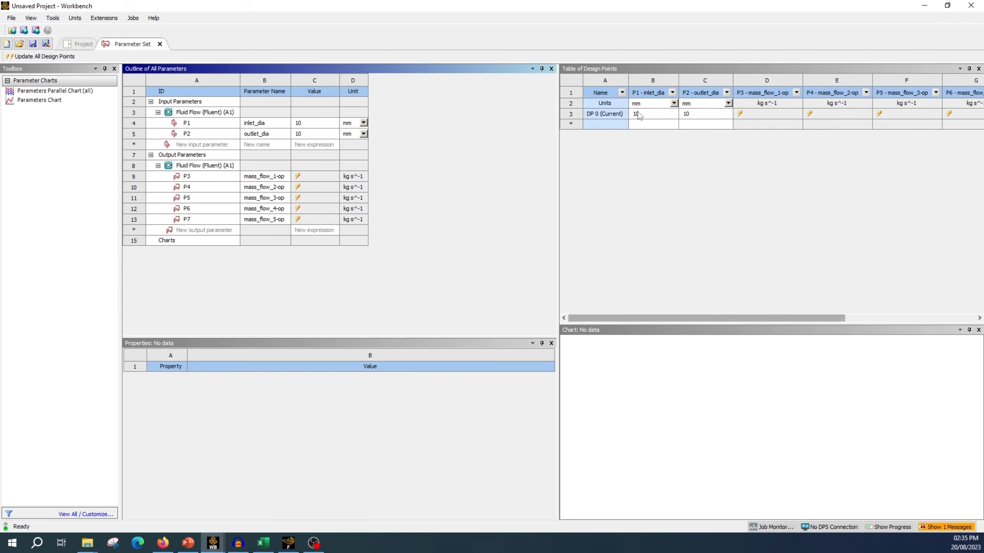
Step: Switch back to Fluent and create the report plot report-plot-0 with all five mass flow report definitions, mass_flow_1 to mass_flow_5
{"action": "left_click", "coordinate": [289, 543]}
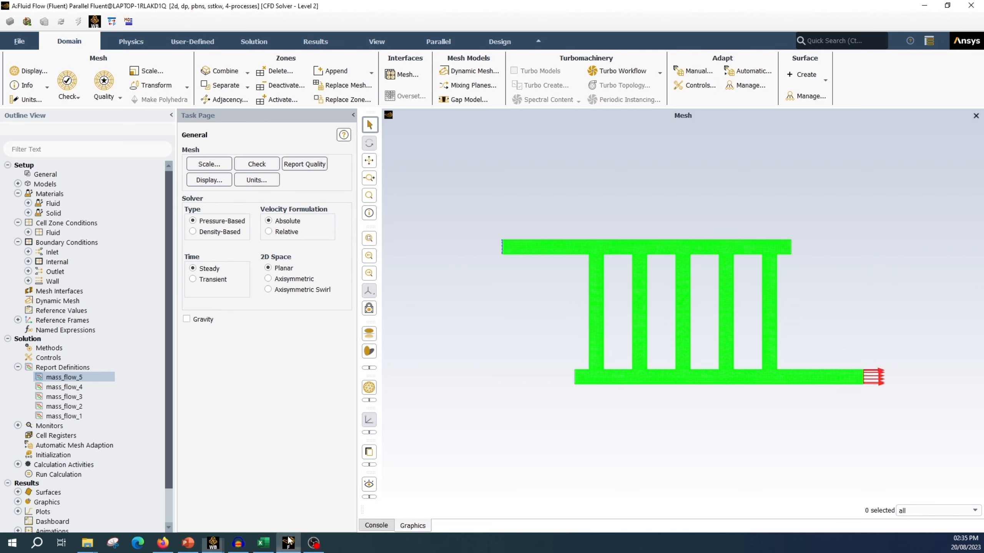
{"action": "left_click", "coordinate": [18, 367]}
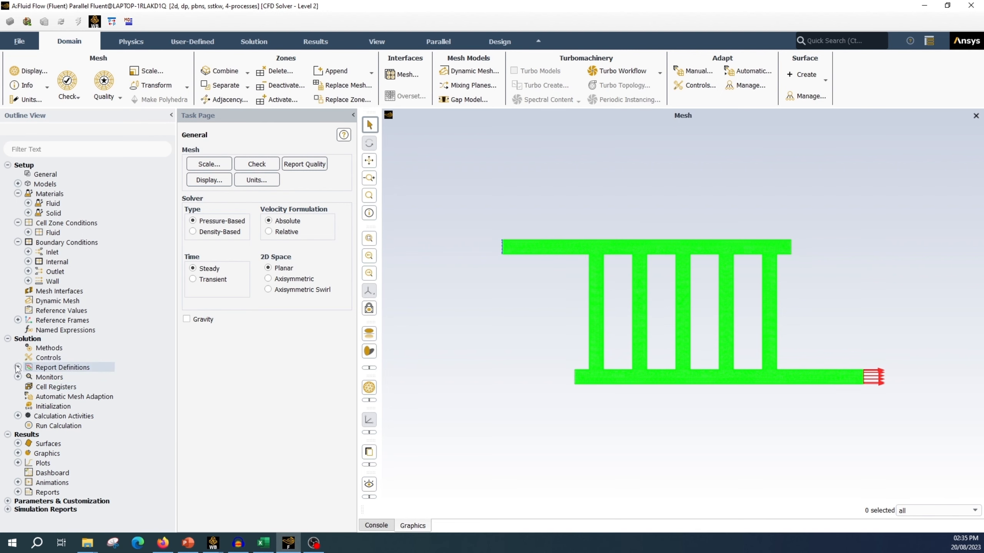
{"action": "left_click", "coordinate": [18, 377]}
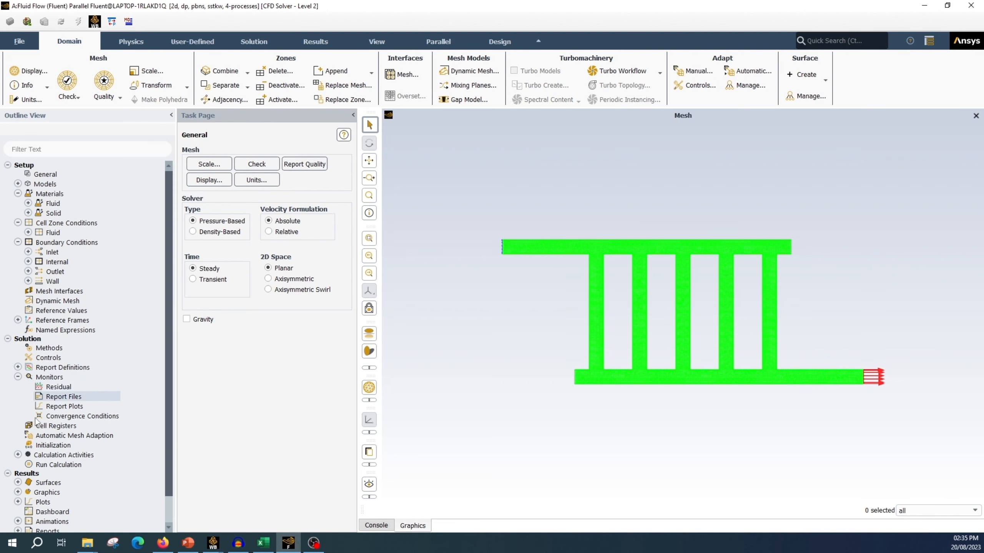
{"action": "right_click", "coordinate": [76, 409]}
{"action": "left_click", "coordinate": [103, 424]}
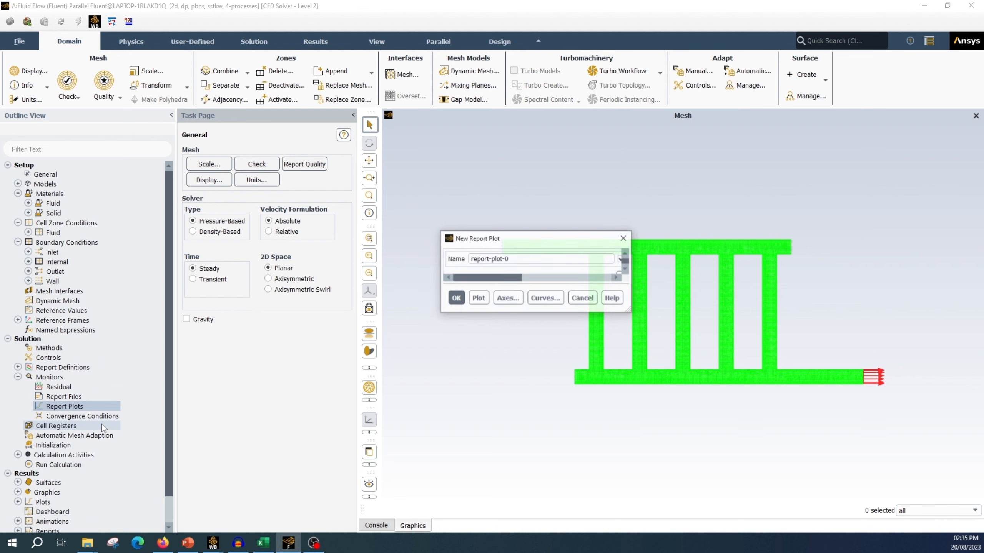
{"action": "left_click", "coordinate": [624, 278]}
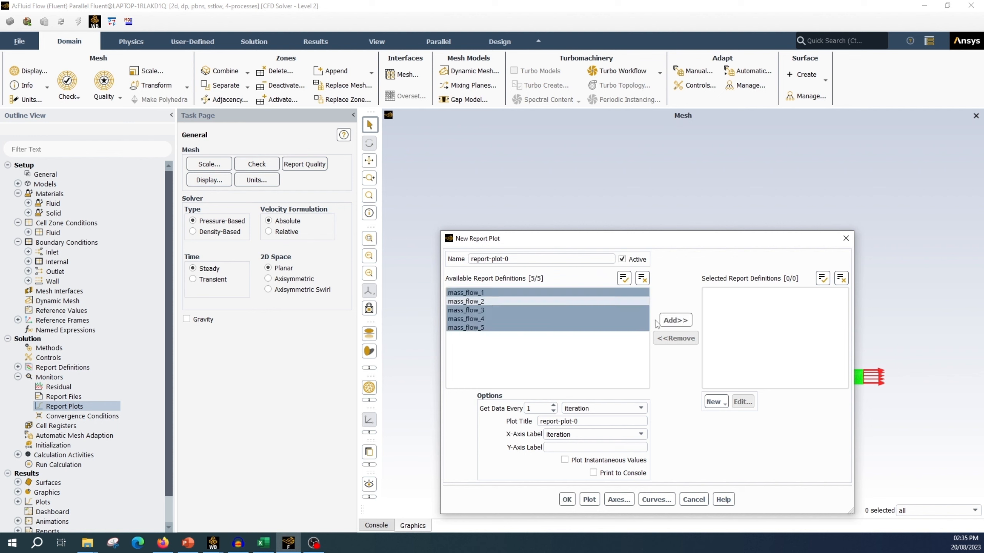
{"action": "left_click", "coordinate": [682, 324]}
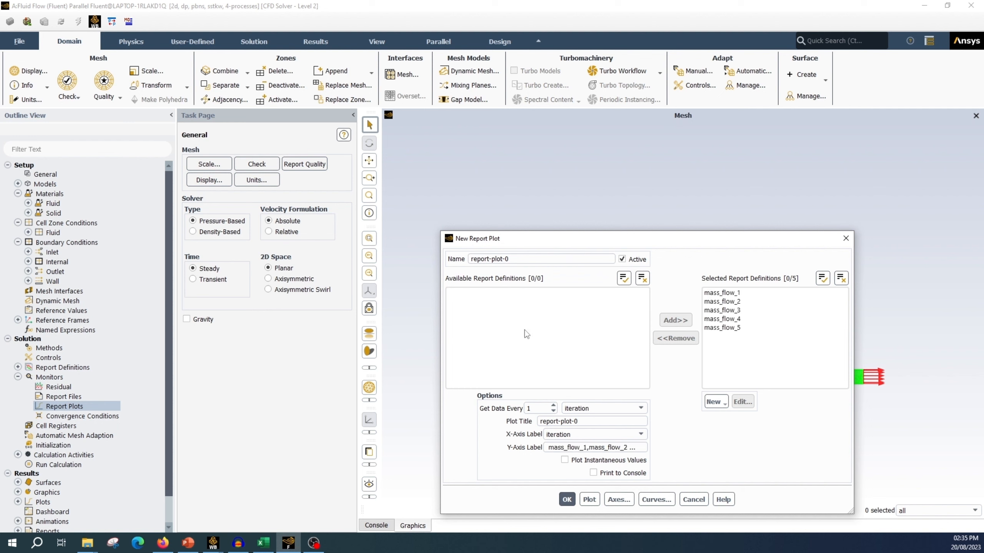
{"action": "left_click", "coordinate": [566, 501]}
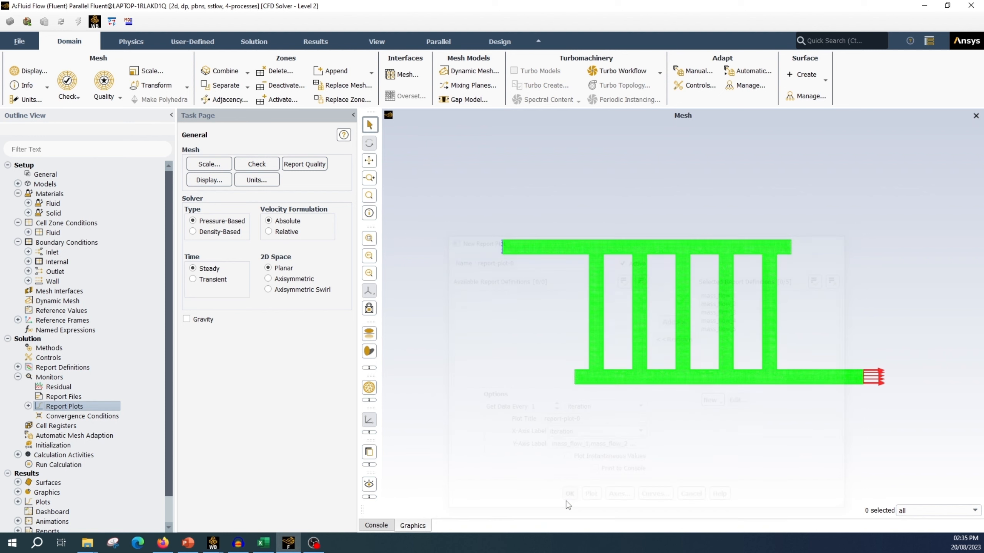
{"action": "left_click", "coordinate": [18, 377]}
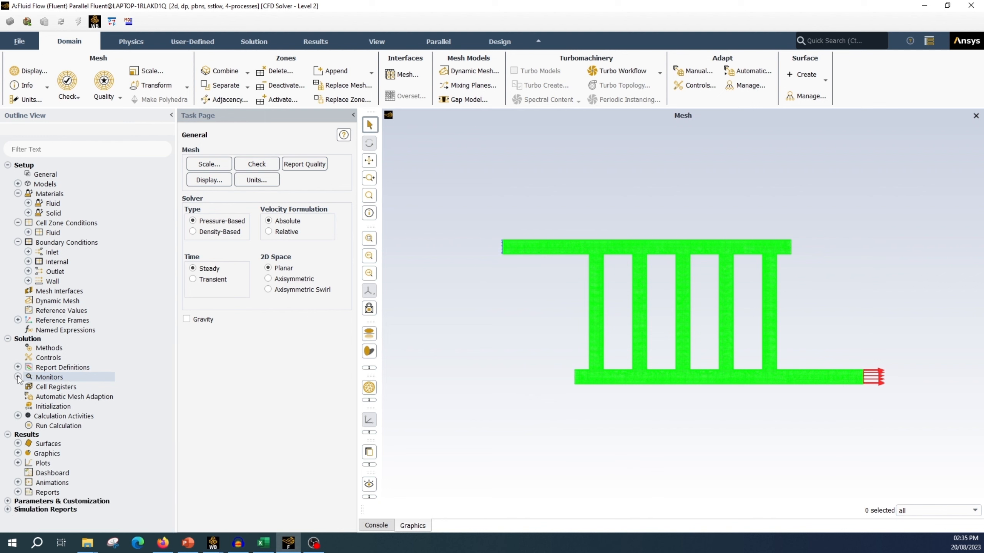
Step: Set the number of iterations to 500, then initialize the solution and run the calculation
{"action": "left_click", "coordinate": [51, 426]}
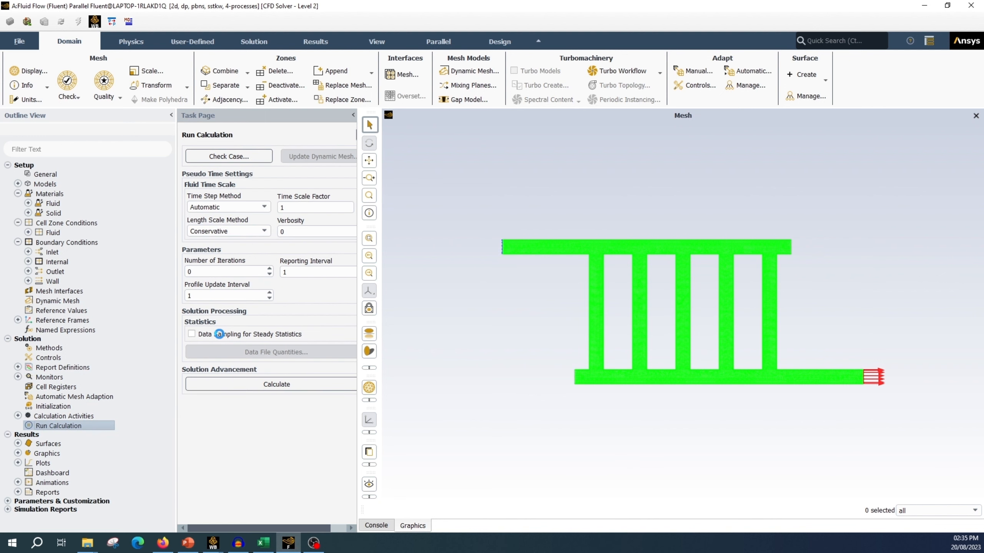
{"action": "double_click", "coordinate": [211, 271]}
{"action": "type", "text": "500"}
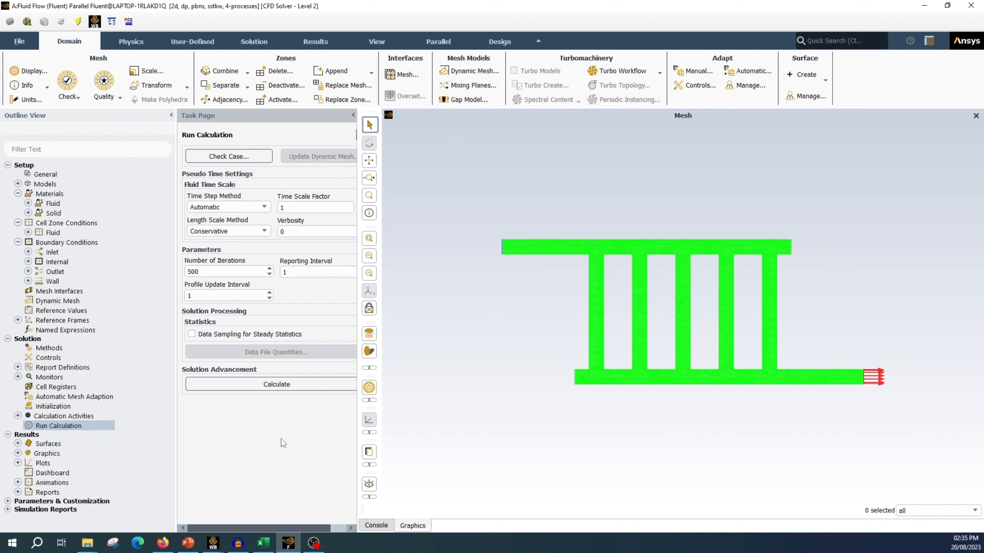
{"action": "right_click", "coordinate": [81, 427]}
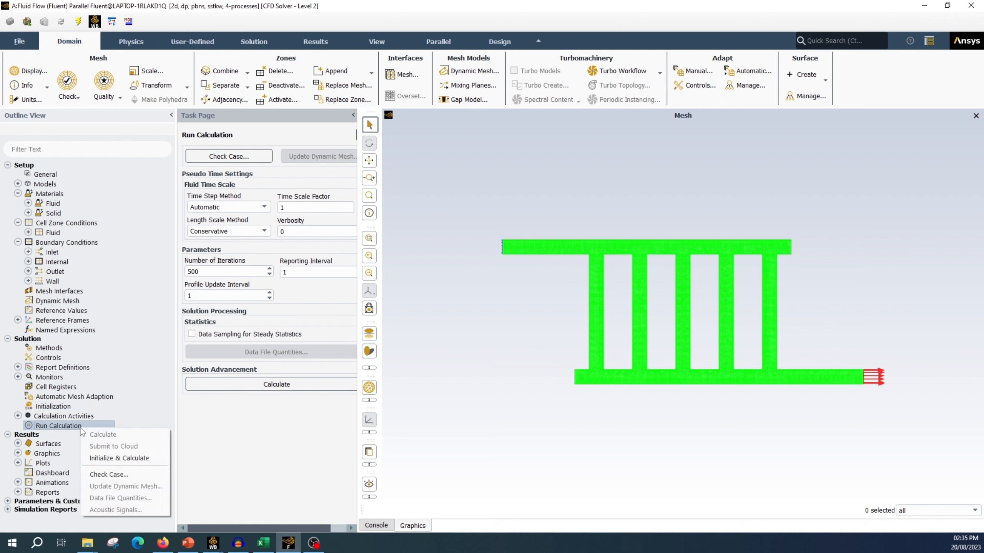
{"action": "left_click", "coordinate": [116, 458]}
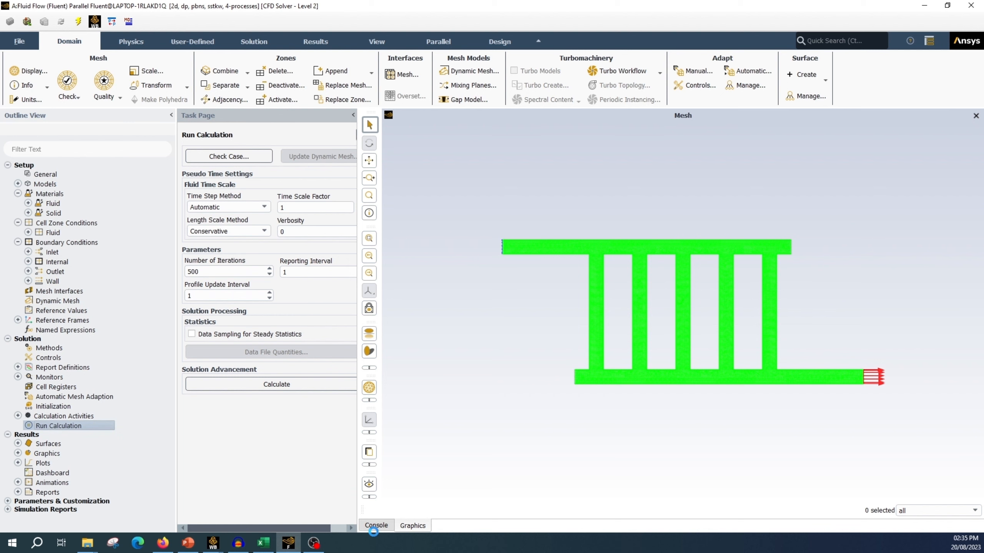
{"action": "left_click", "coordinate": [376, 526]}
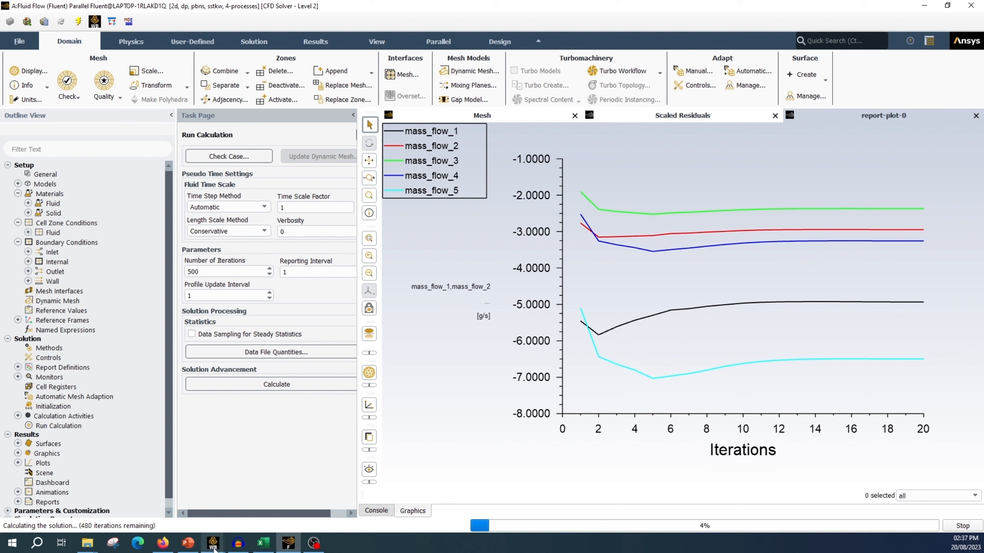
Step: Switch to the Geometric_parameter Workbench project, open its parameter set and widen the design point table to examine each channel's mass flow
{"action": "mouse_move", "coordinate": [212, 543]}
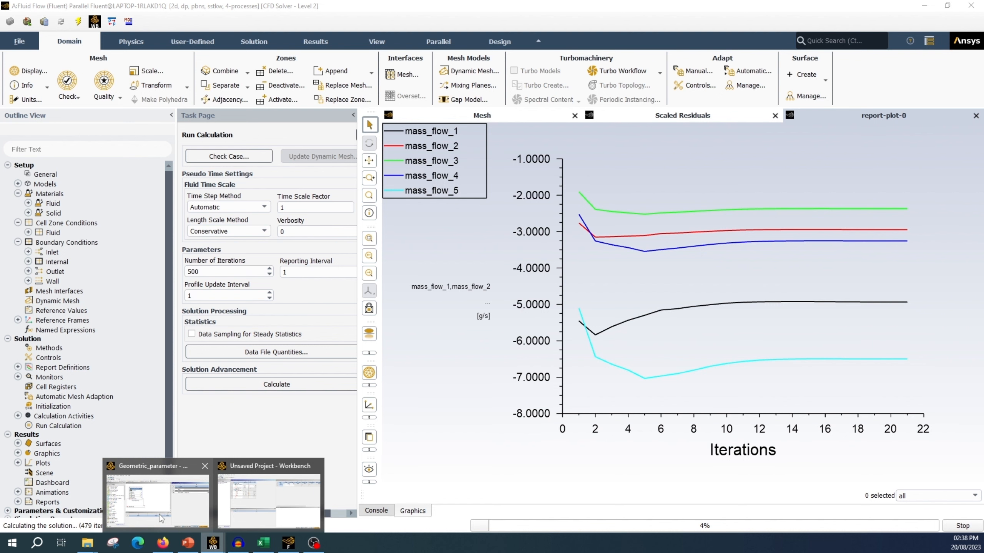
{"action": "left_click", "coordinate": [161, 519]}
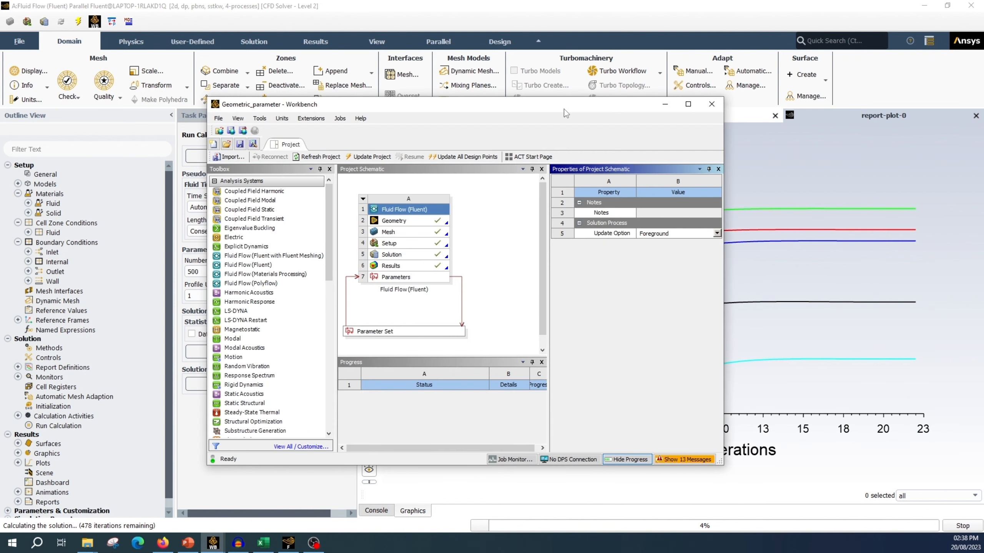
{"action": "double_click", "coordinate": [564, 110]}
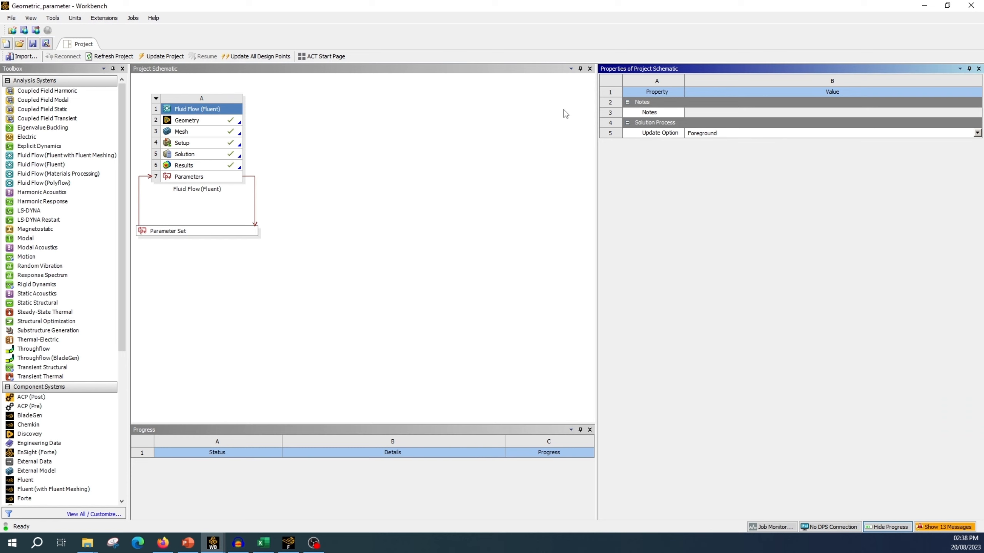
{"action": "left_click", "coordinate": [168, 231]}
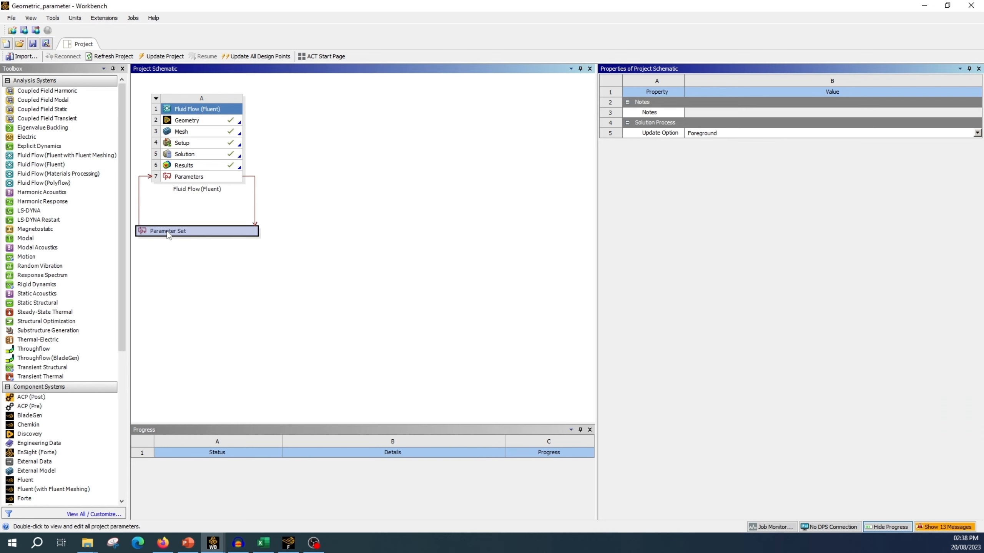
{"action": "double_click", "coordinate": [167, 231]}
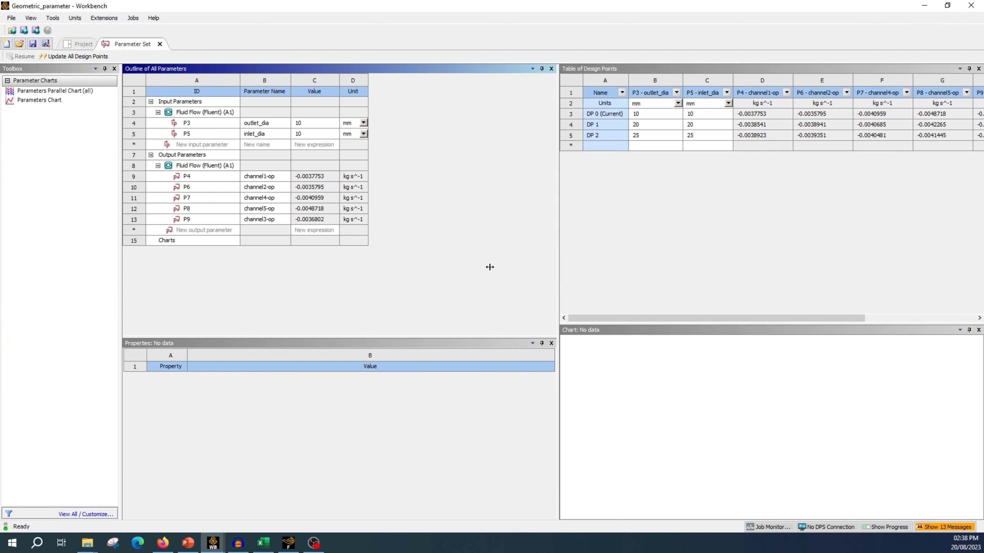
{"action": "left_click_drag", "start_coordinate": [417, 270], "coordinate": [417, 270]}
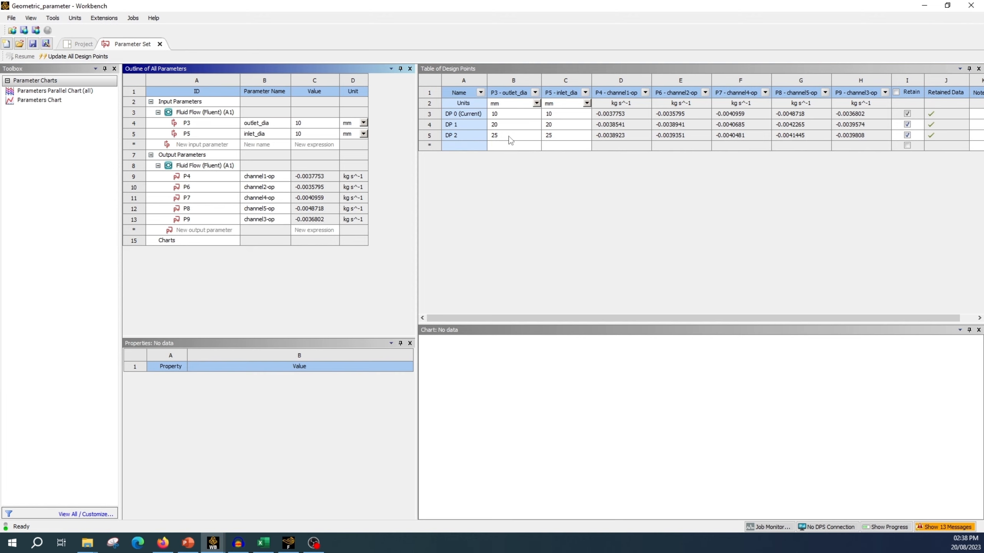
{"action": "left_click_drag", "start_coordinate": [465, 317], "coordinate": [522, 321]}
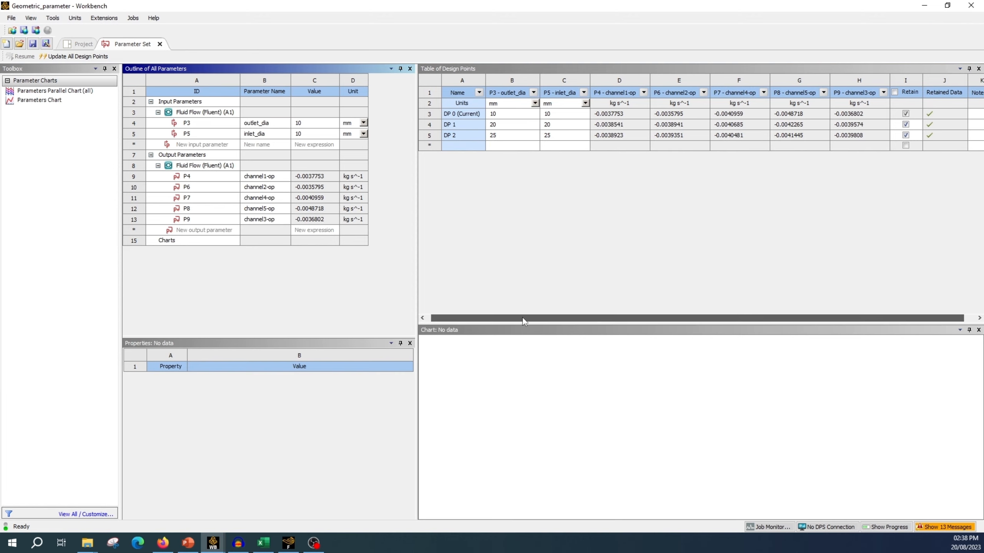
{"action": "left_click_drag", "start_coordinate": [417, 273], "coordinate": [368, 273]}
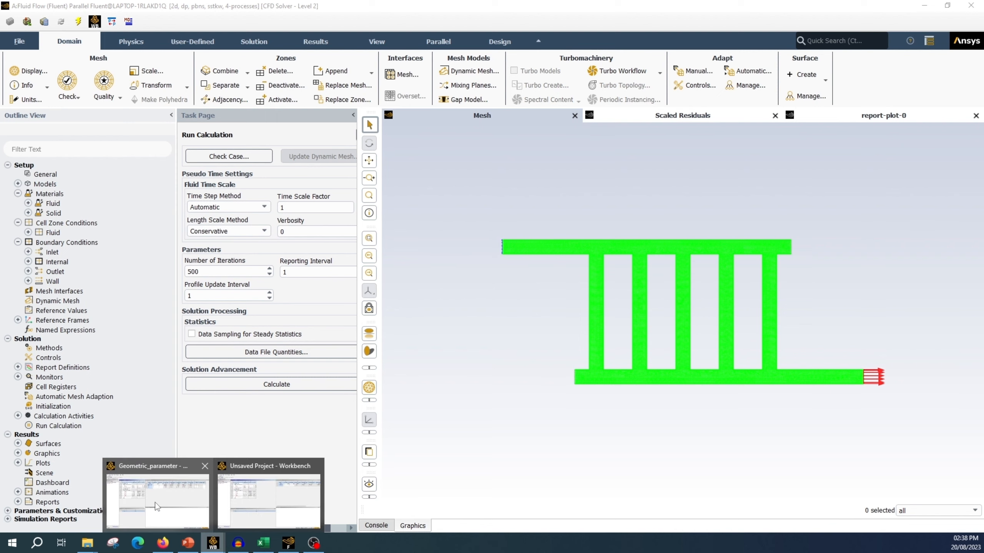
{"action": "left_click", "coordinate": [156, 504]}
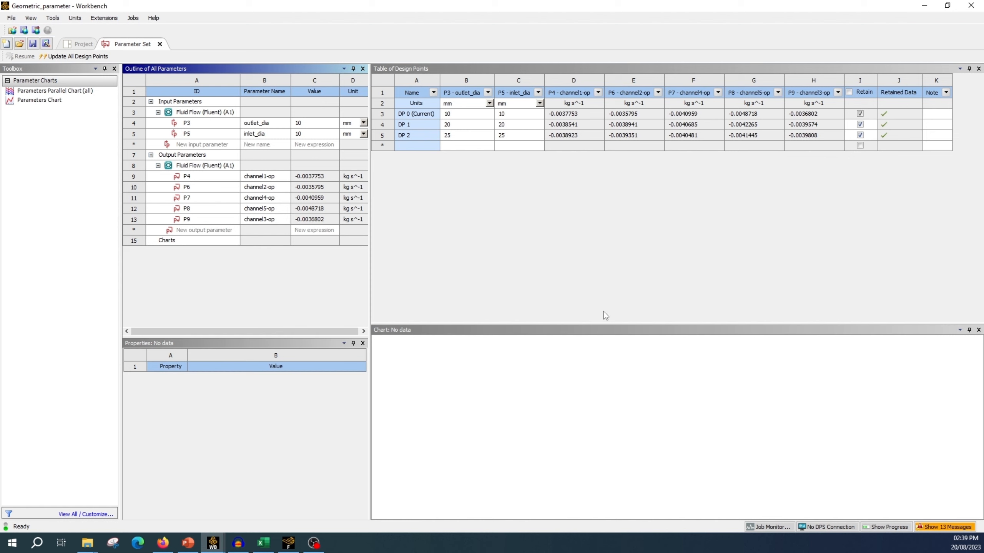
Step: Switch to Fluent and examine the manifold mesh, the scaled residuals and the mass flow curves in report-plot-0
{"action": "left_click", "coordinate": [288, 542]}
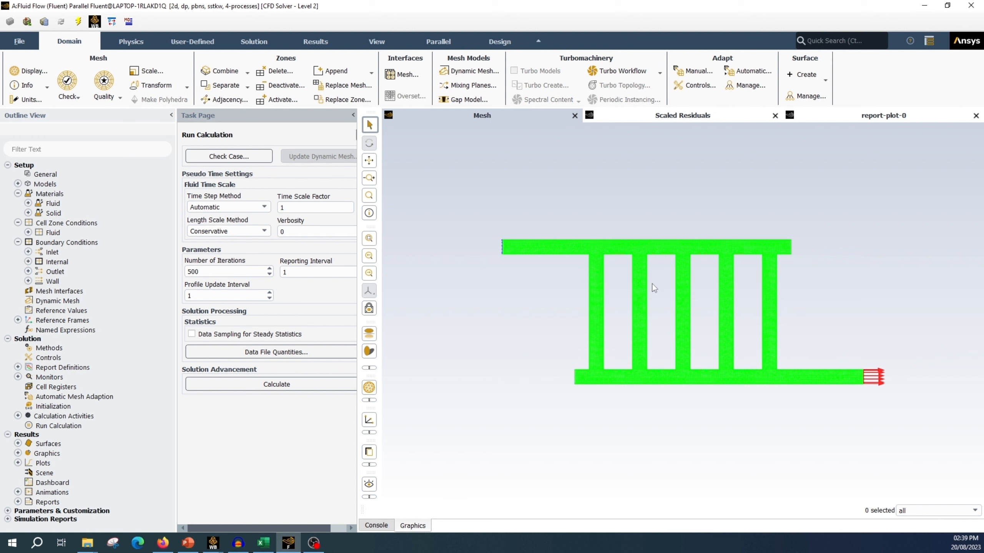
{"action": "scroll", "coordinate": [596, 276], "scroll_direction": "up", "scroll_amount": 2}
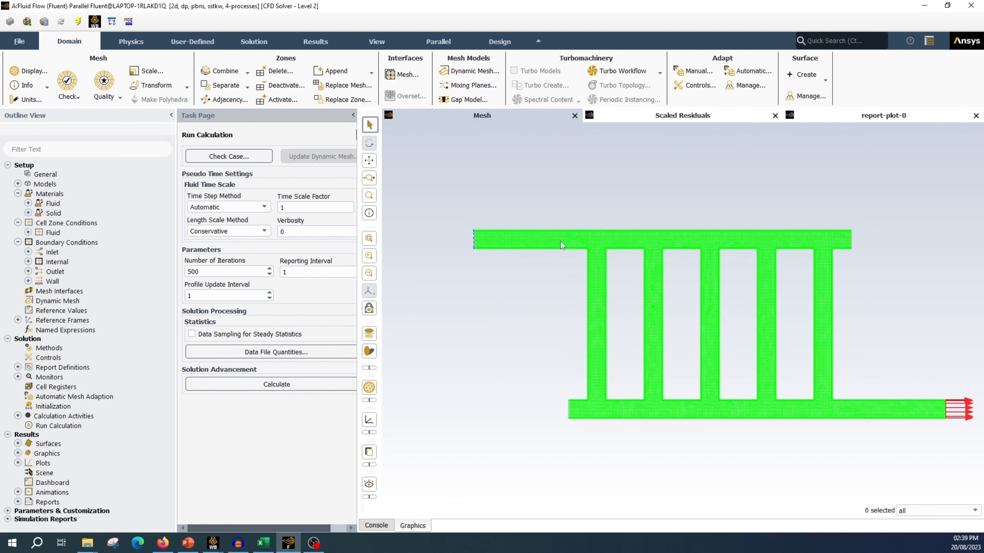
{"action": "scroll", "coordinate": [561, 241], "scroll_direction": "up", "scroll_amount": 2}
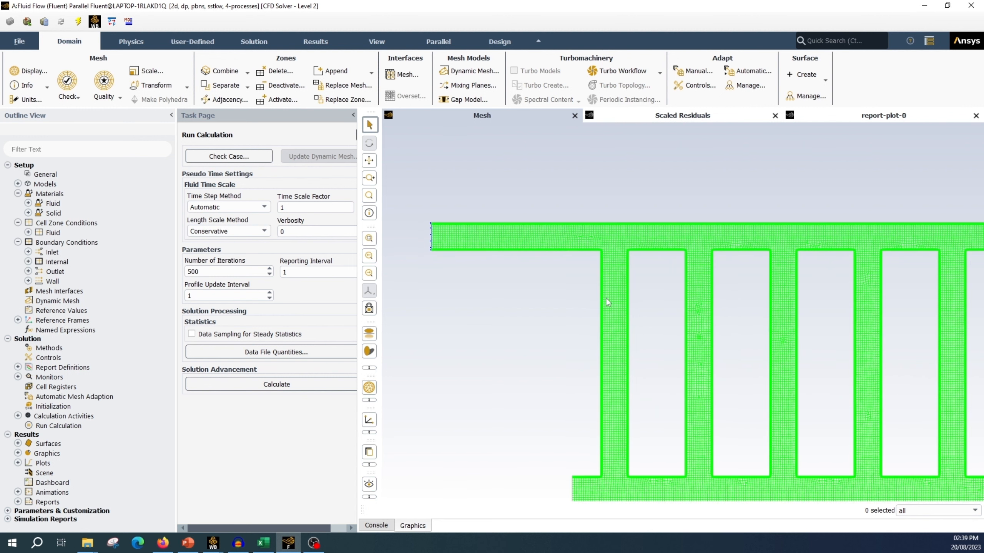
{"action": "left_click", "coordinate": [383, 526]}
{"action": "left_click", "coordinate": [412, 526]}
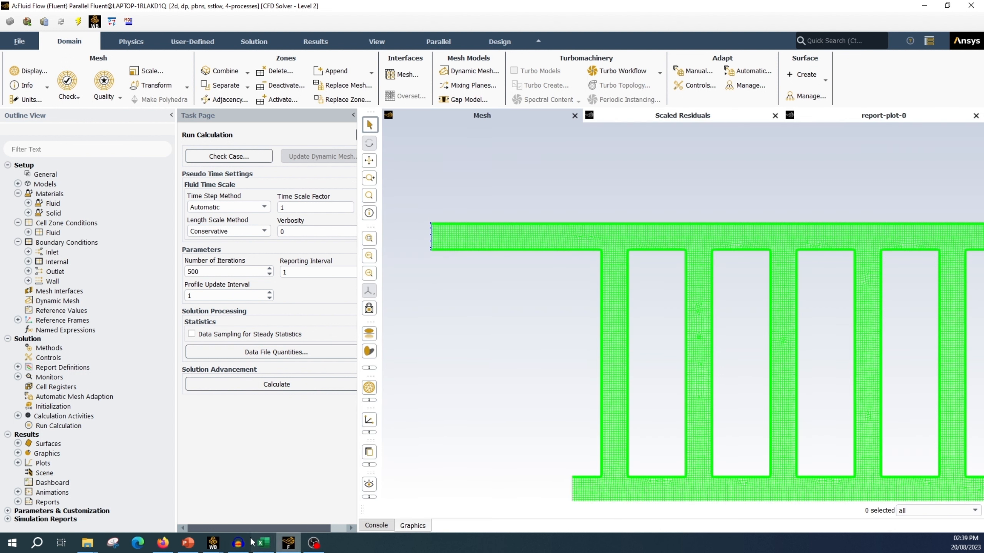
{"action": "mouse_move", "coordinate": [220, 549]}
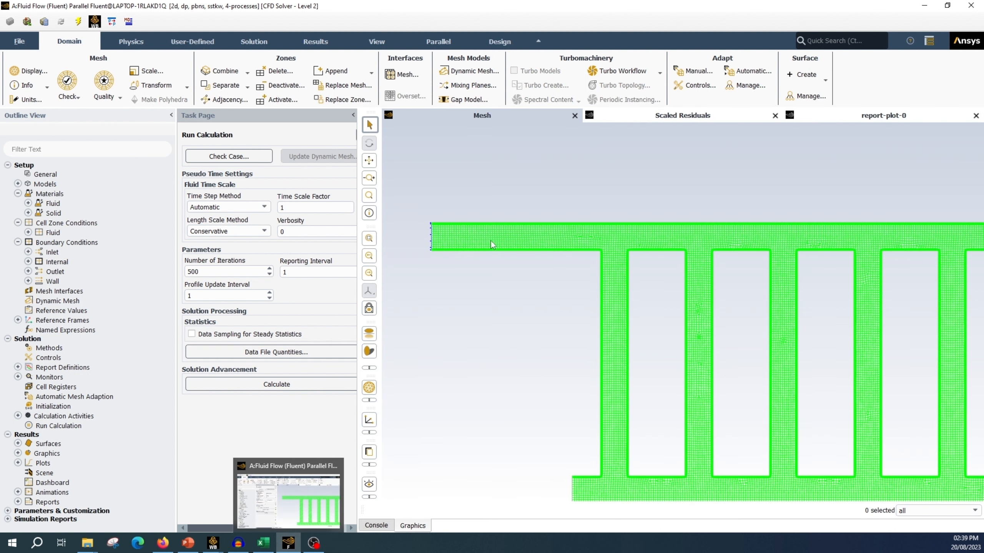
{"action": "left_click", "coordinate": [697, 116]}
{"action": "left_click", "coordinate": [874, 117]}
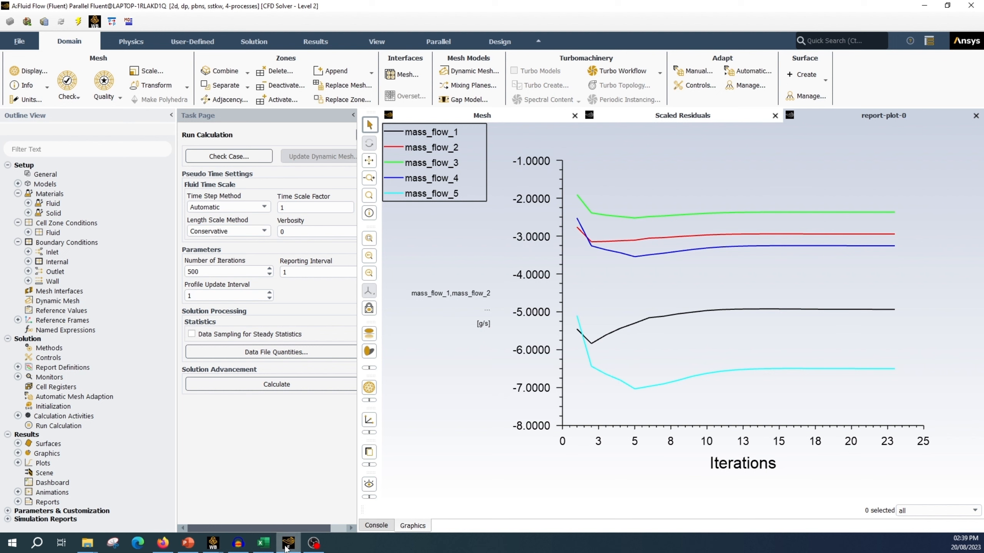
Step: Switch to the unsaved Workbench project and add a design point with inlet_dia and outlet_dia both at 15 mm
{"action": "left_click", "coordinate": [212, 542]}
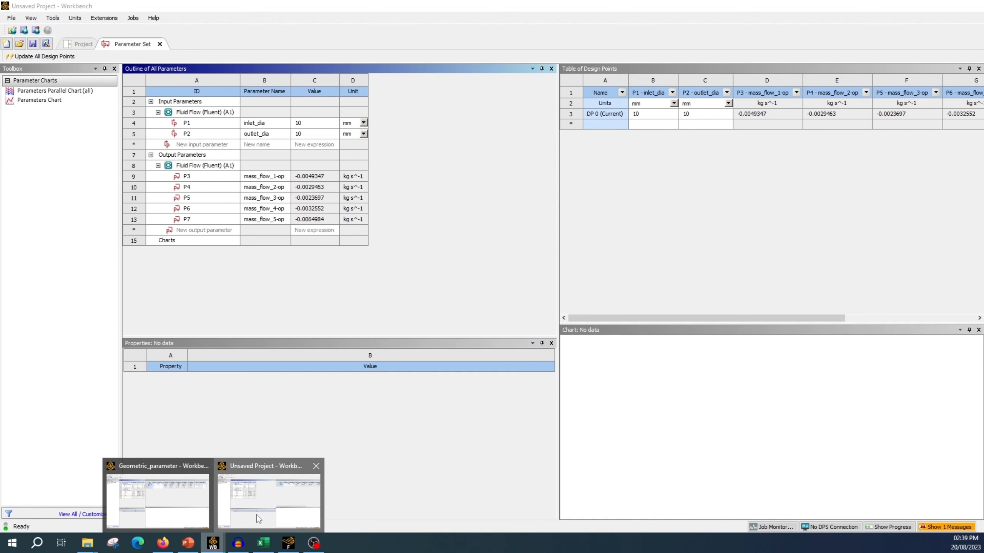
{"action": "left_click", "coordinate": [258, 516]}
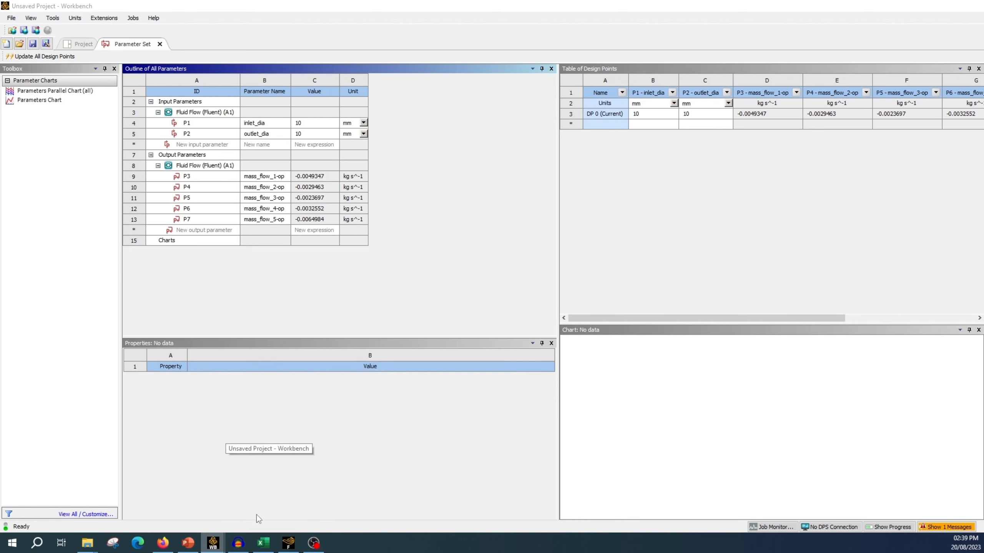
{"action": "left_click", "coordinate": [649, 125]}
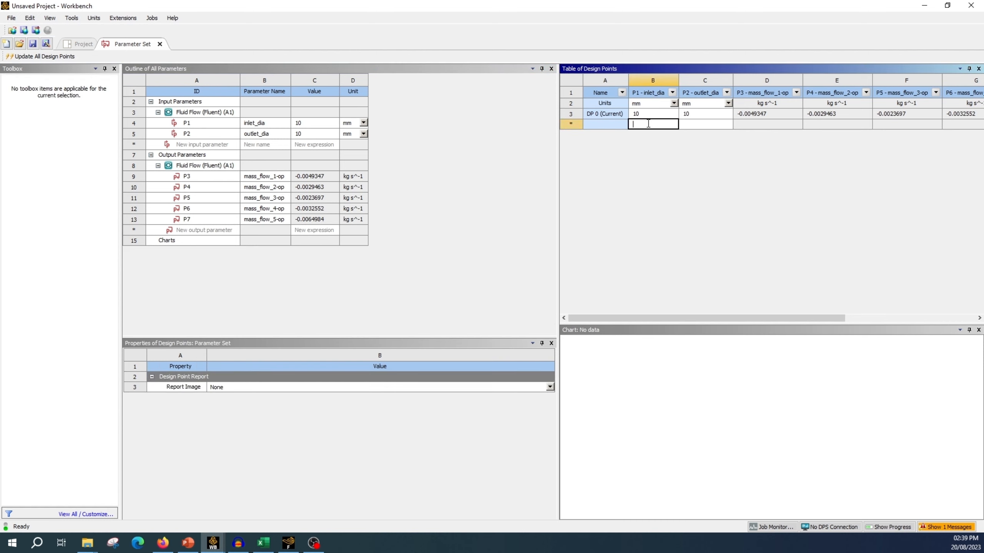
{"action": "type", "text": "15"}
{"action": "key", "text": "BackSpace"}
{"action": "key", "text": "BackSpace"}
{"action": "type", "text": "15"}
{"action": "left_click", "coordinate": [700, 127]}
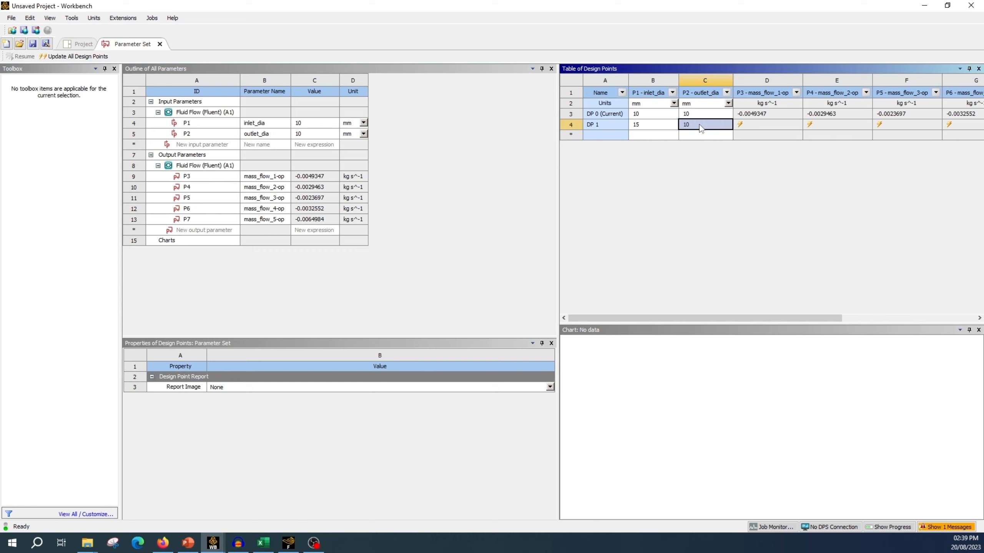
{"action": "type", "text": "15"}
Step: Add another design point with inlet_dia and outlet_dia both at 25 mm
{"action": "left_click", "coordinate": [649, 135]}
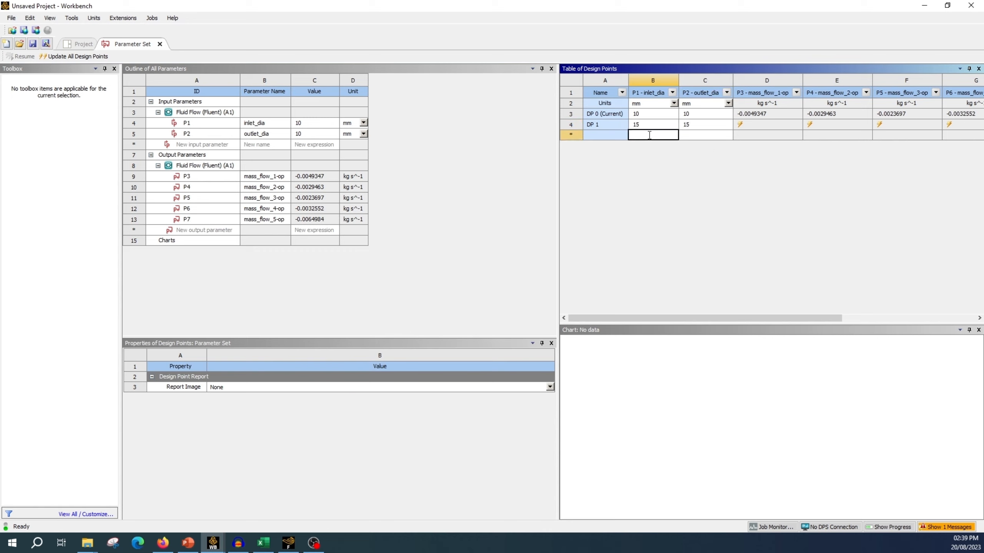
{"action": "type", "text": "25"}
{"action": "left_click", "coordinate": [708, 139]}
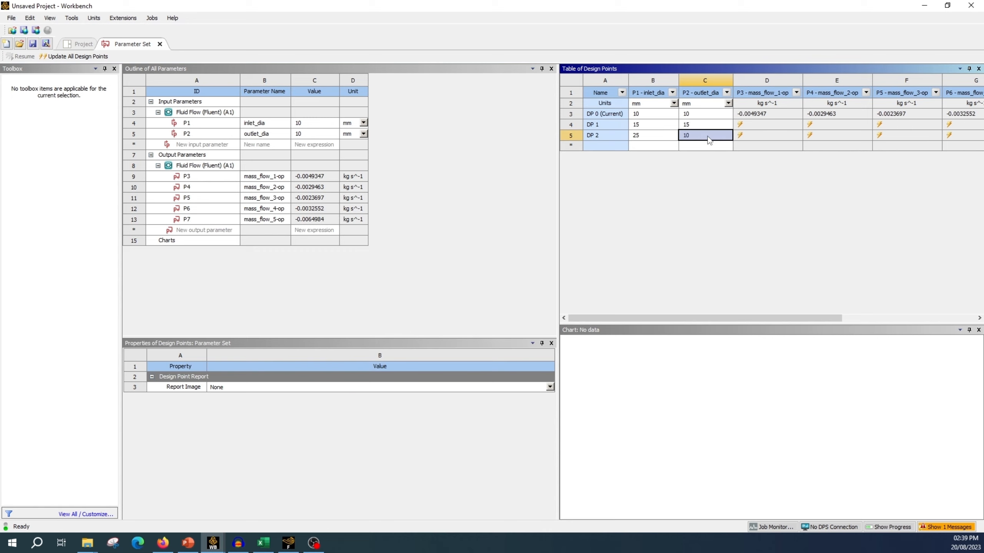
{"action": "type", "text": "25"}
{"action": "key", "text": "Return"}
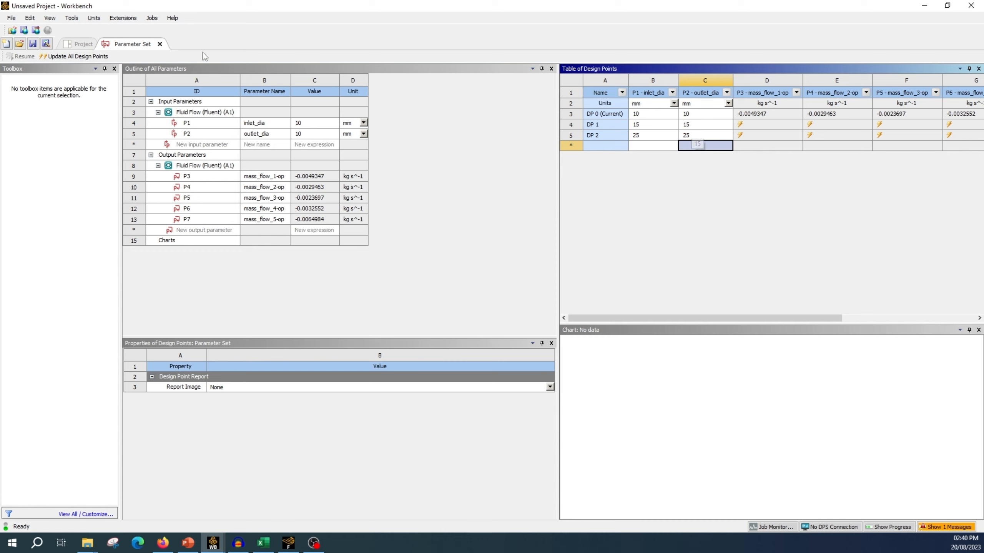
Step: Check the unsaved project's schematic, then switch to the Geometric_parameter project and check its design points and schematic
{"action": "left_click", "coordinate": [73, 45]}
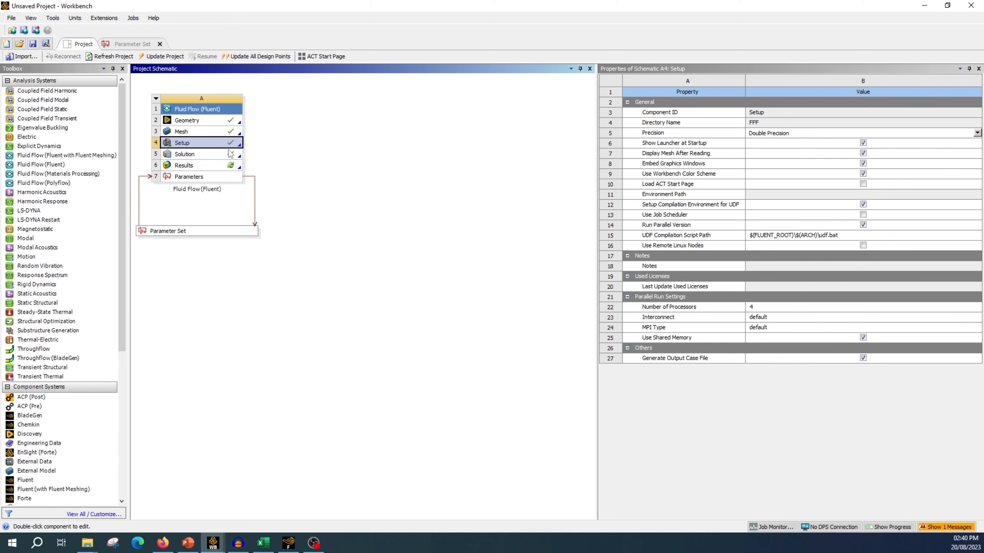
{"action": "left_click", "coordinate": [130, 44]}
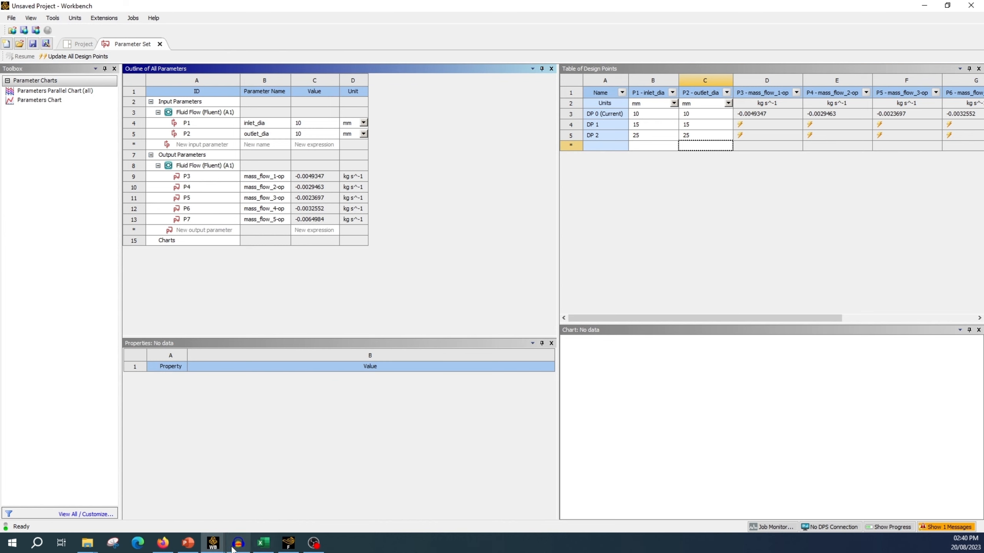
{"action": "mouse_move", "coordinate": [213, 543]}
{"action": "left_click", "coordinate": [151, 513]}
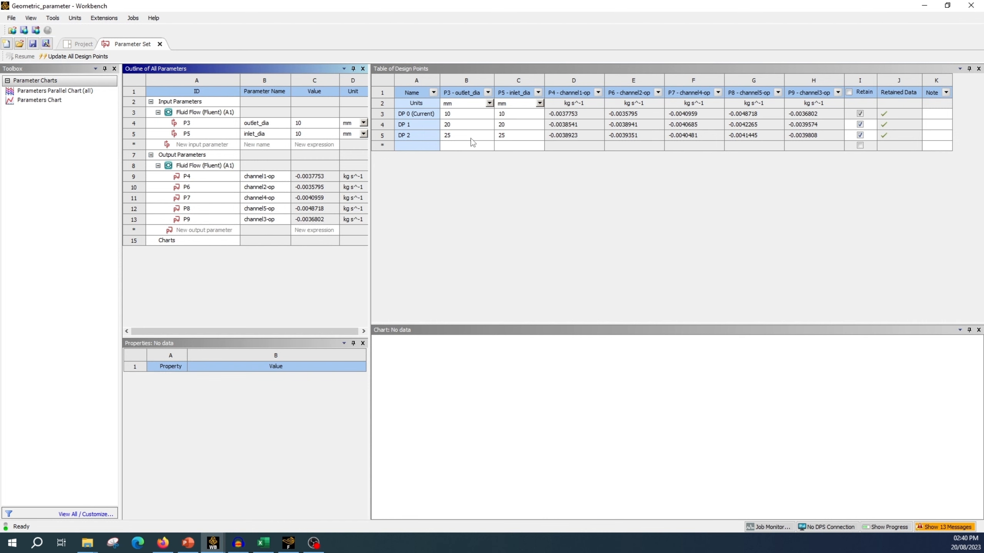
{"action": "left_click", "coordinate": [80, 44]}
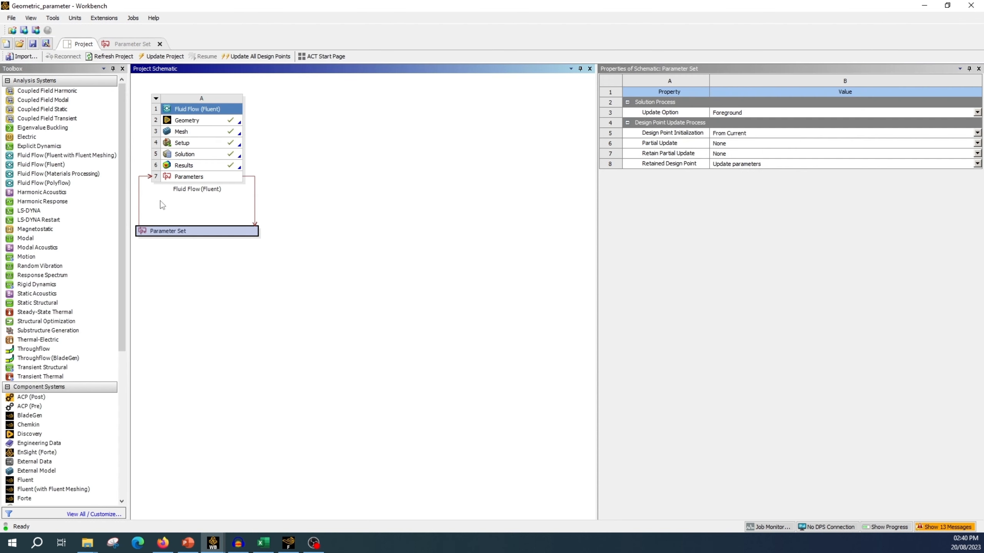
Step: Make design point DP 2 current in the parameter set and open the Fluid Flow system's Results in CFD-Post
{"action": "left_click", "coordinate": [127, 44]}
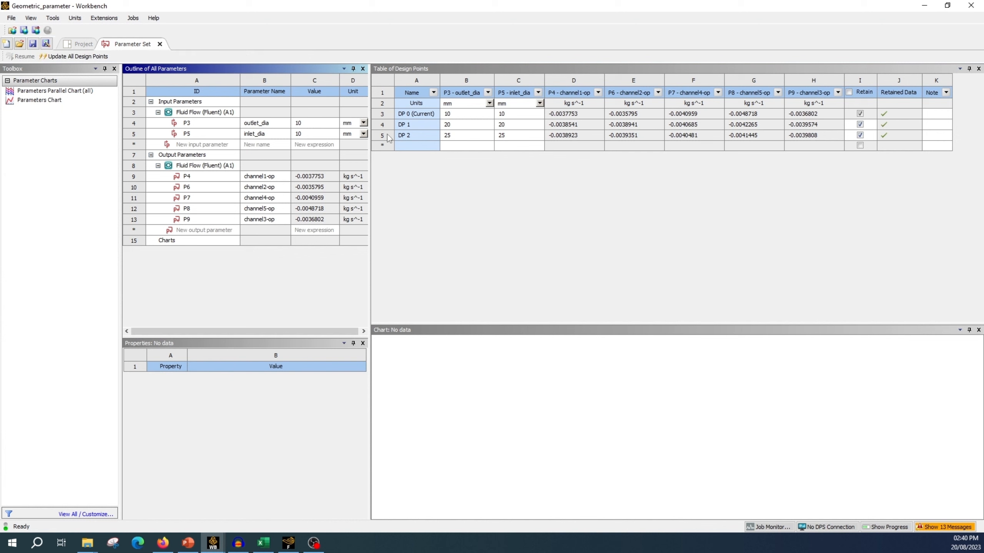
{"action": "right_click", "coordinate": [389, 137]}
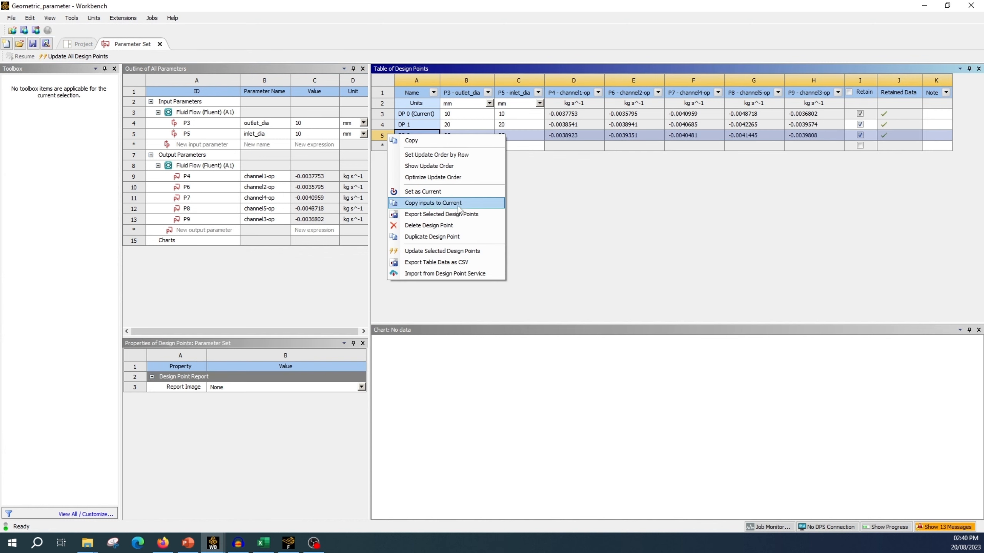
{"action": "left_click", "coordinate": [452, 191]}
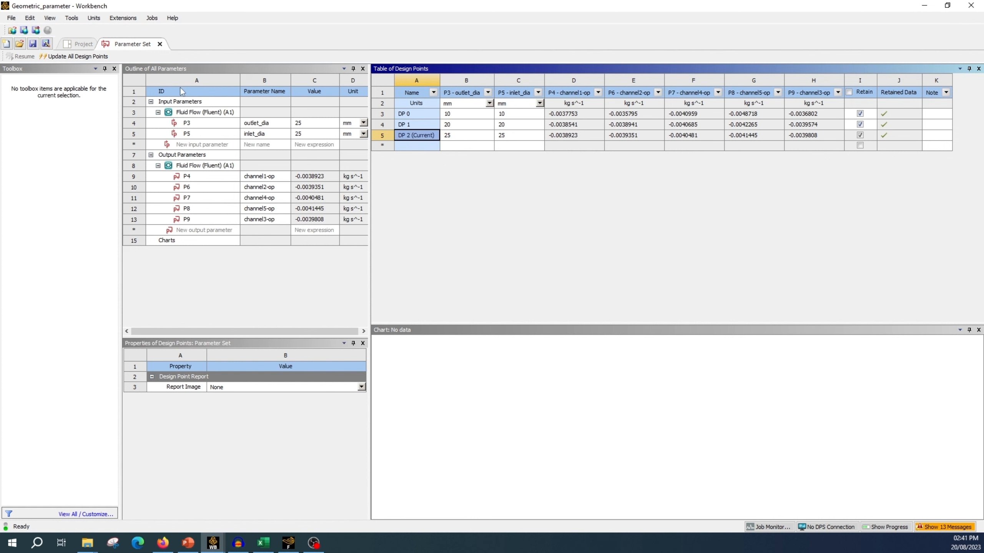
{"action": "left_click", "coordinate": [72, 46]}
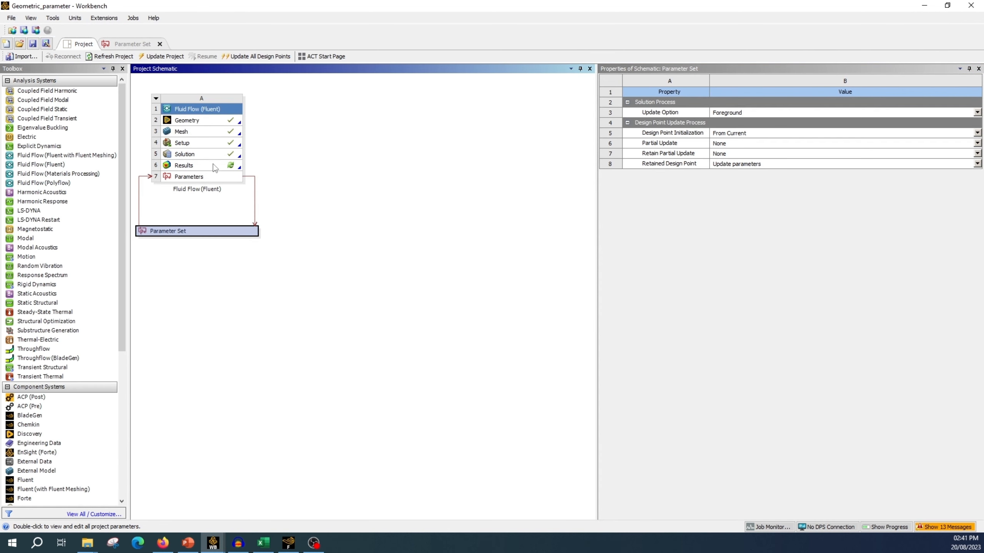
{"action": "double_click", "coordinate": [207, 167]}
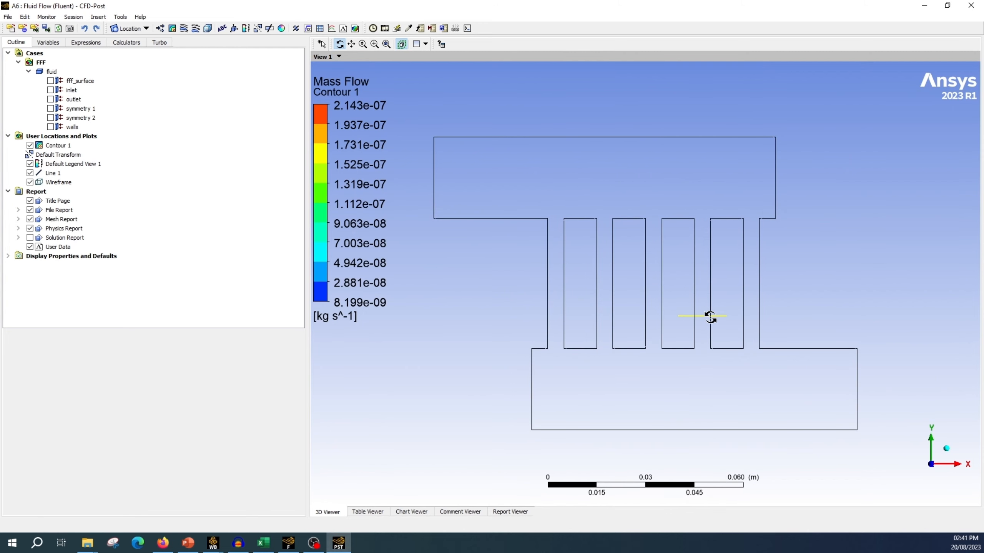
Step: Hide Line 1 and insert a new contour named velocity
{"action": "left_click", "coordinate": [30, 173]}
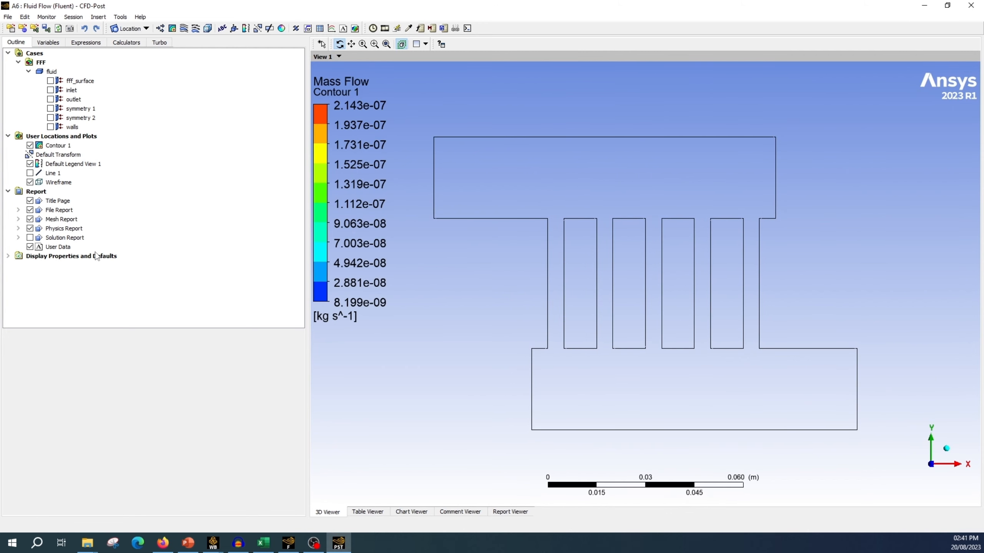
{"action": "left_click", "coordinate": [173, 29]}
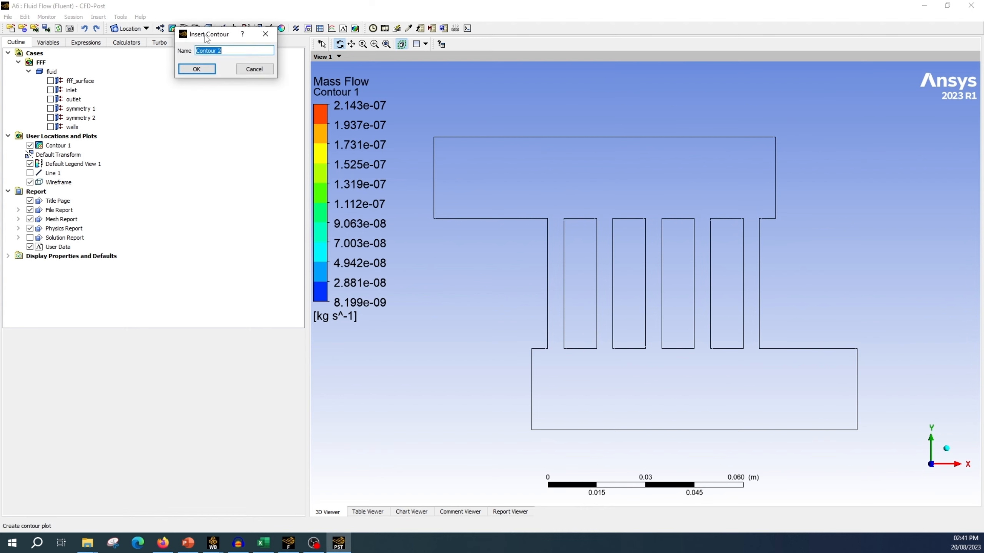
{"action": "type", "text": "velocity"}
{"action": "left_click", "coordinate": [196, 68]}
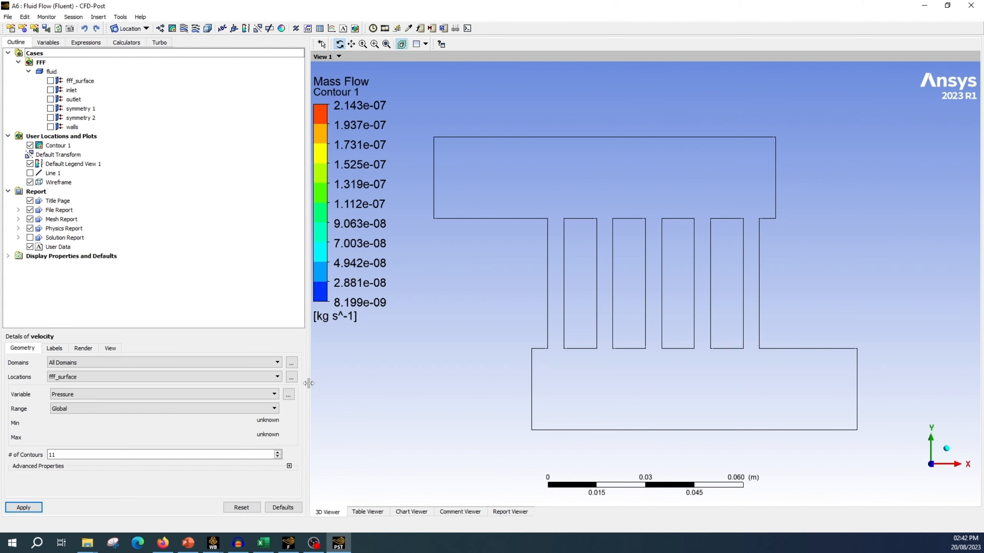
Step: Assign all fluid locations, from fff_surface to walls, to the velocity contour and choose Velocity as its variable
{"action": "left_click", "coordinate": [292, 376]}
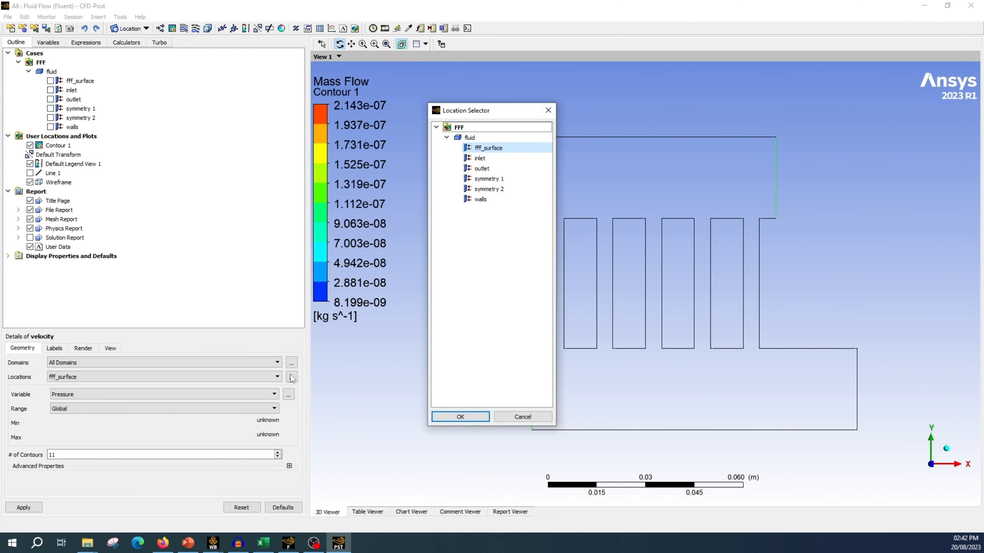
{"action": "key", "text": "ctrl+a"}
{"action": "left_click", "coordinate": [460, 417]}
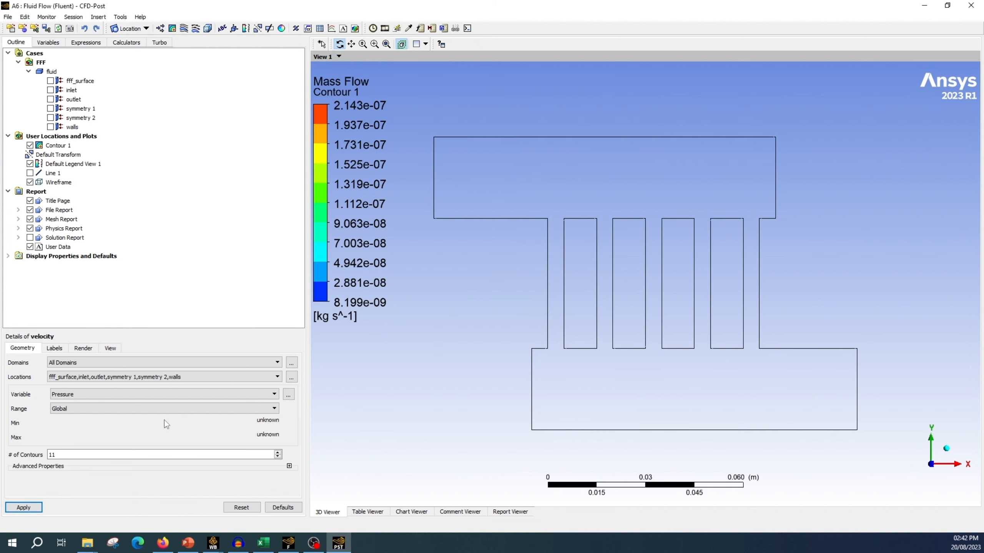
{"action": "left_click", "coordinate": [275, 394]}
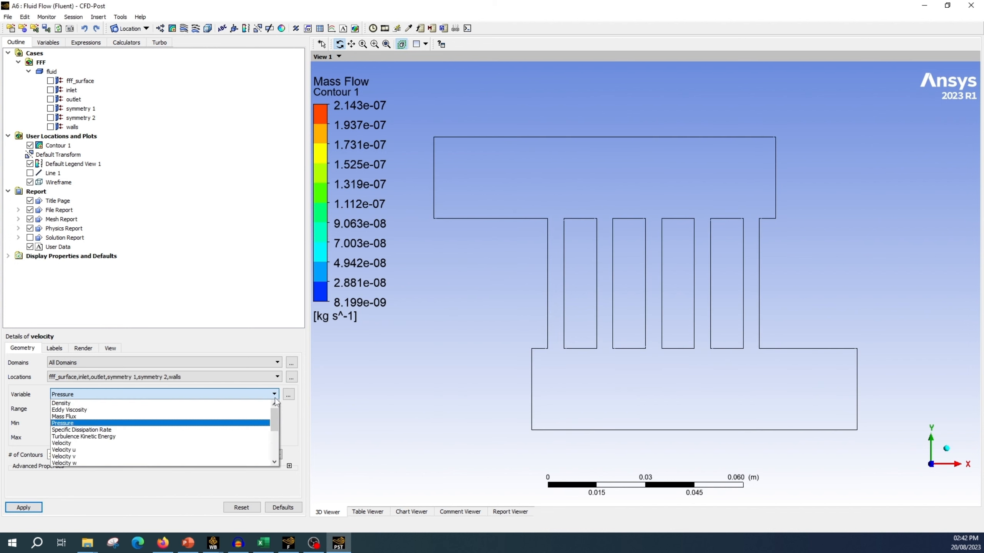
{"action": "left_click", "coordinate": [101, 444]}
Step: Set the velocity contour's number of contours to 100 and apply it to display the manifold's velocity field
{"action": "left_click_drag", "start_coordinate": [65, 455], "coordinate": [1, 463]}
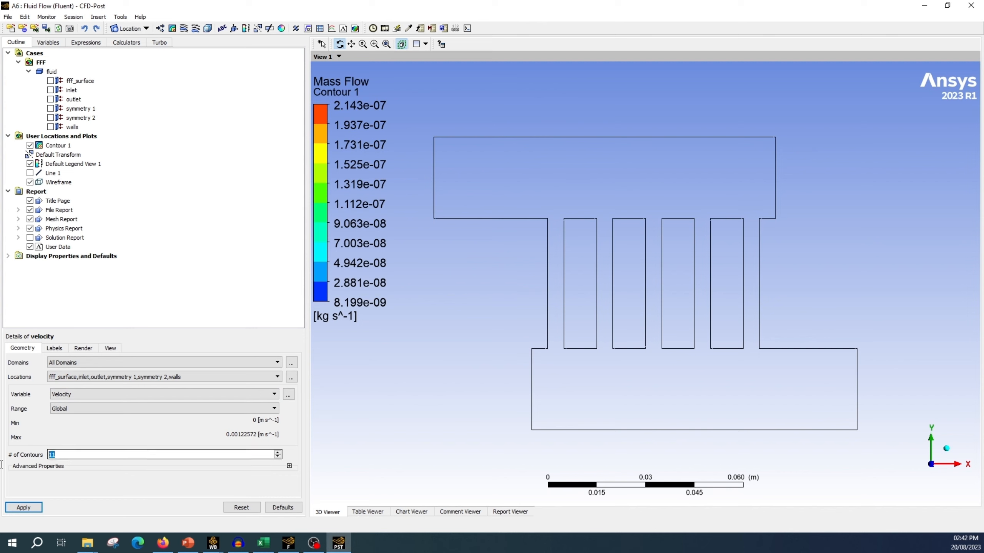
{"action": "type", "text": "100"}
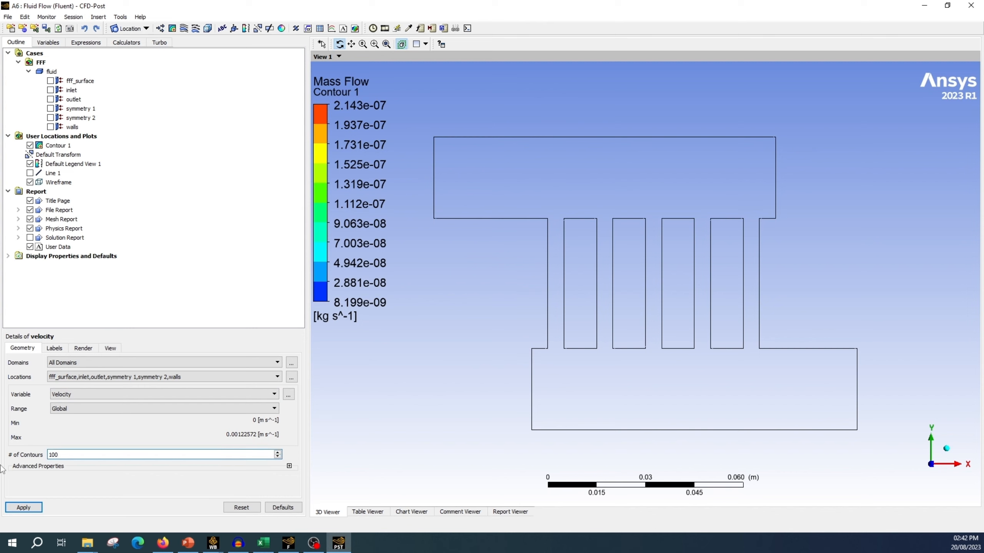
{"action": "left_click", "coordinate": [23, 507]}
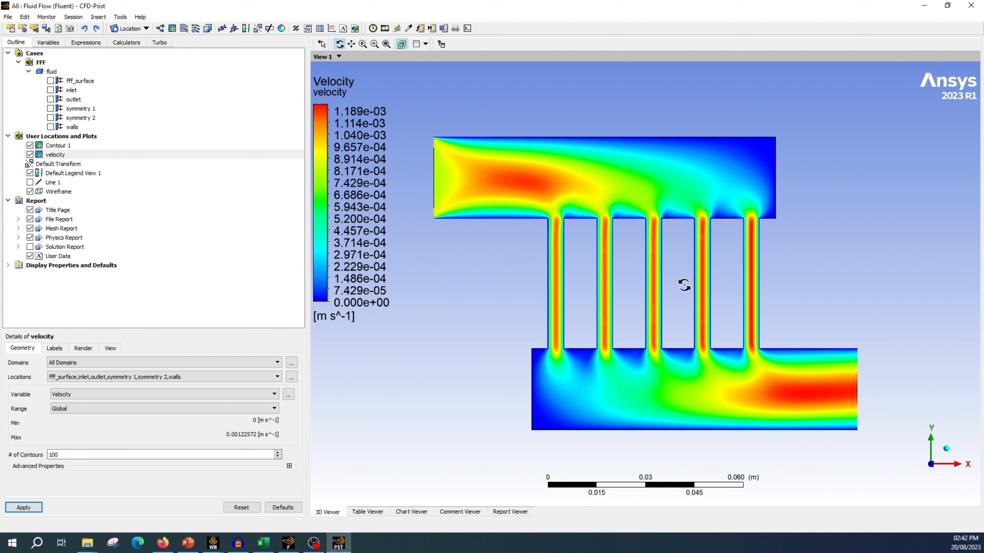
{"action": "scroll", "coordinate": [732, 306], "scroll_direction": "down", "scroll_amount": 1}
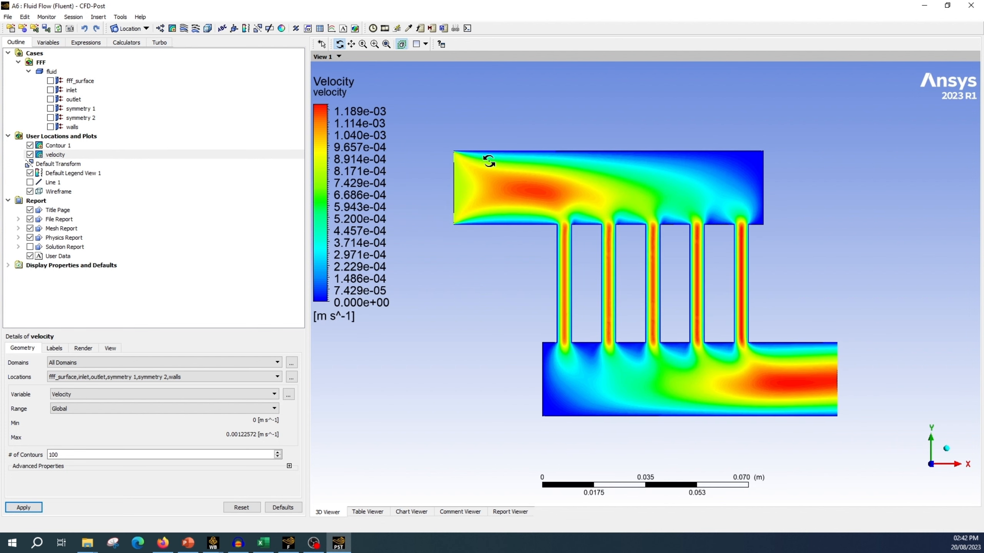